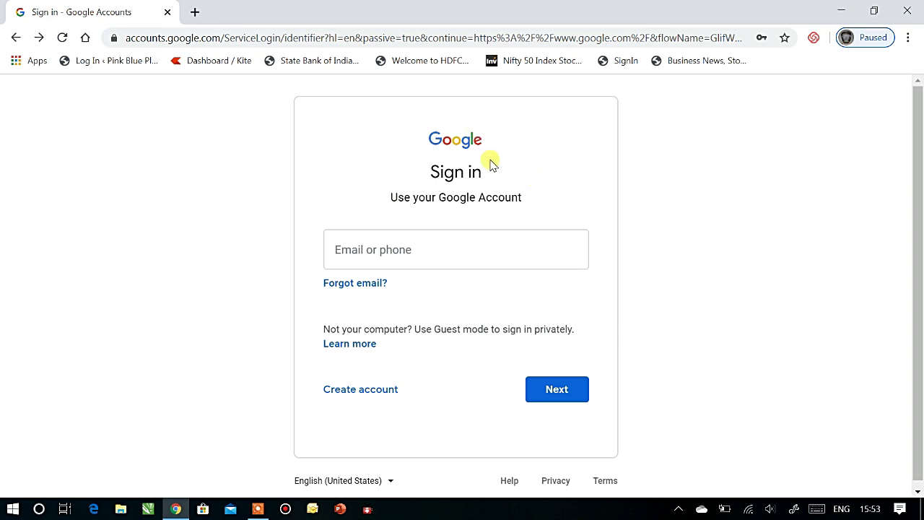
# Step: Open the Create account options on the Google sign-in page
pyautogui.click(363, 394)
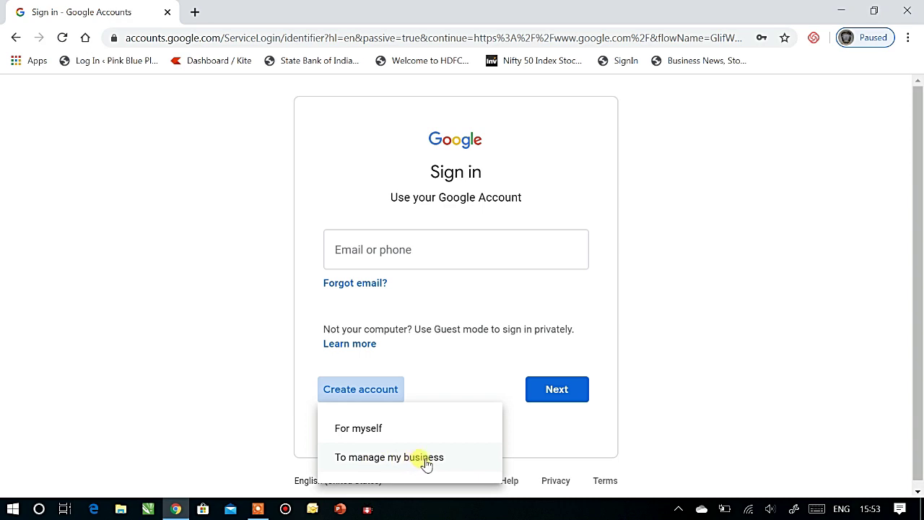
# Step: Choose a personal account and enter the first name, last name and username
pyautogui.click(366, 430)
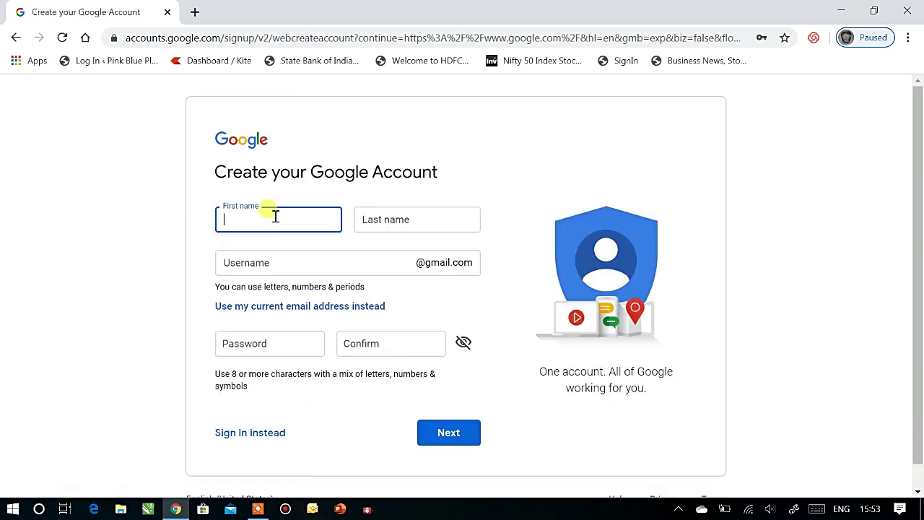
pyautogui.write('sm')
pyautogui.click(366, 223)
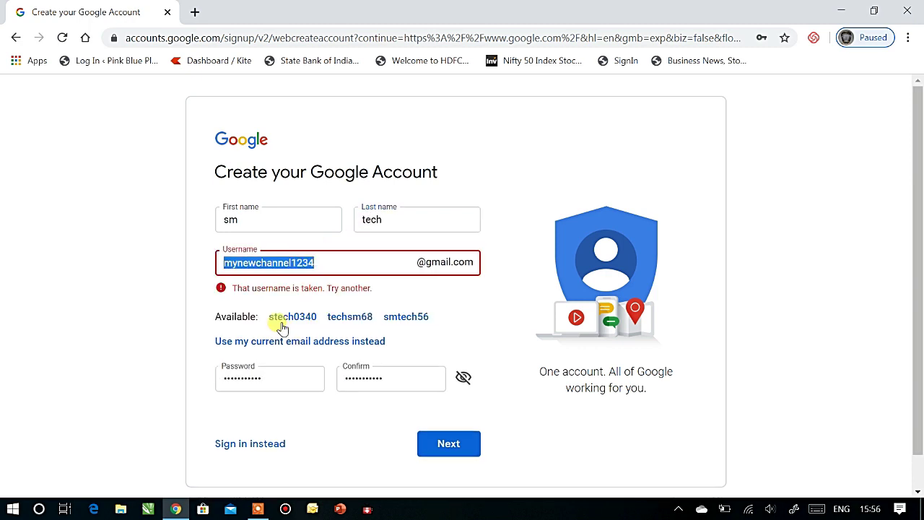
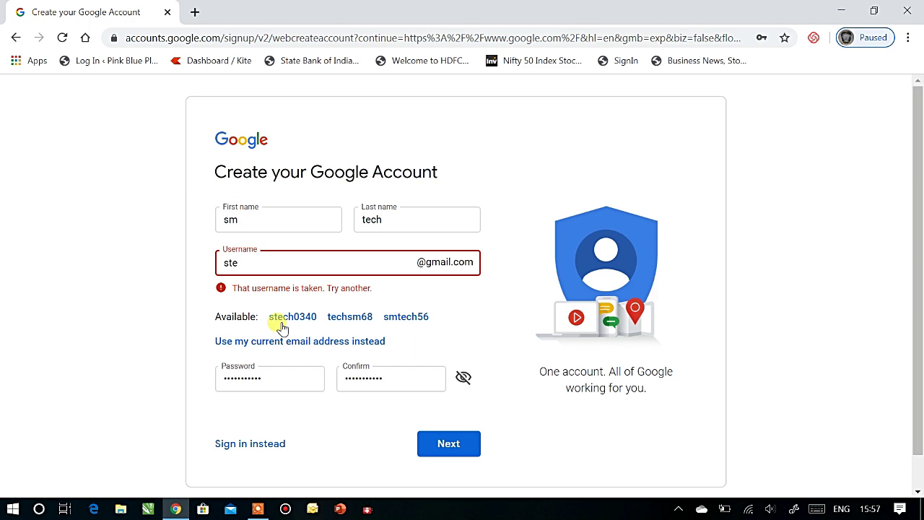
# Step: Enter and confirm the account password, then submit the details
pyautogui.click(277, 381)
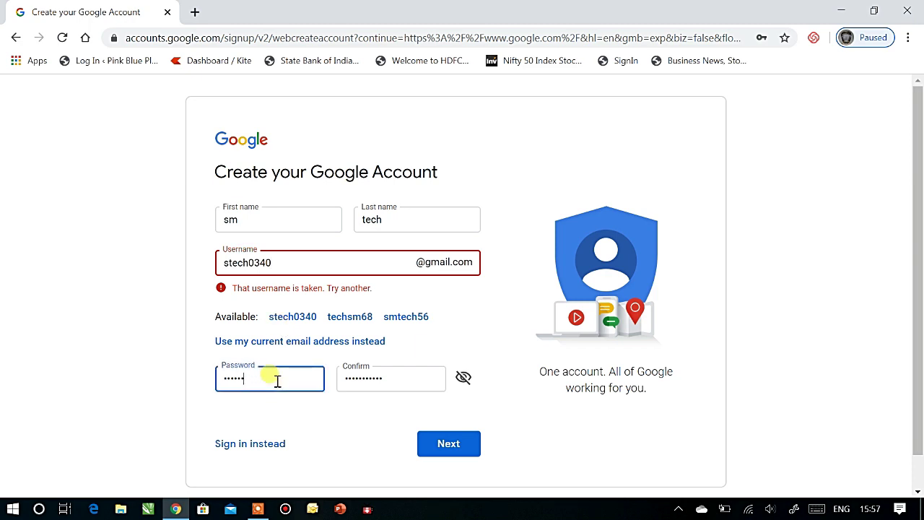
pyautogui.press('BackSpace')
pyautogui.press('BackSpace')
pyautogui.press('BackSpace')
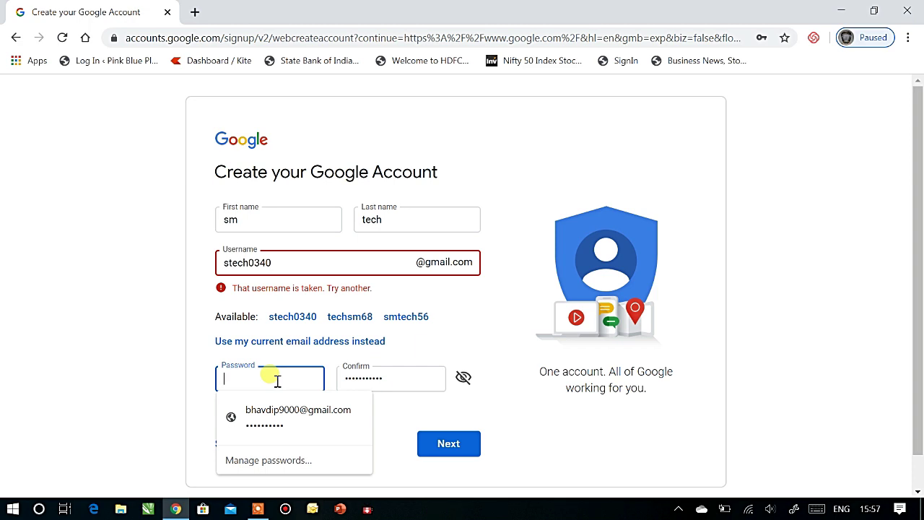
pyautogui.write('••••••••')
pyautogui.click(419, 379)
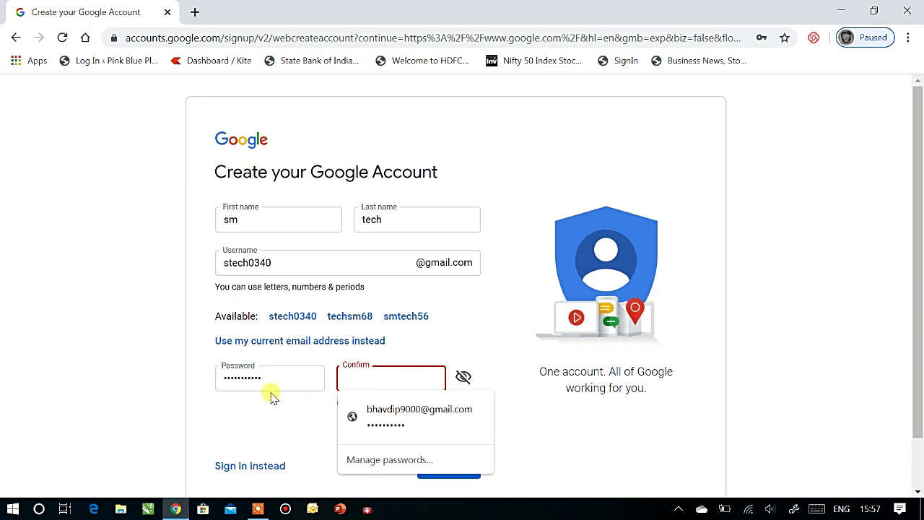
pyautogui.write('••••••••')
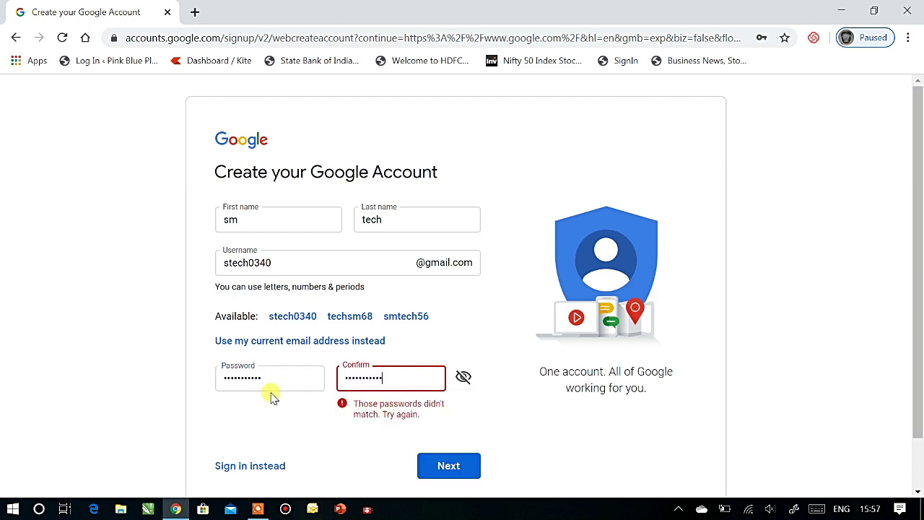
pyautogui.click(454, 468)
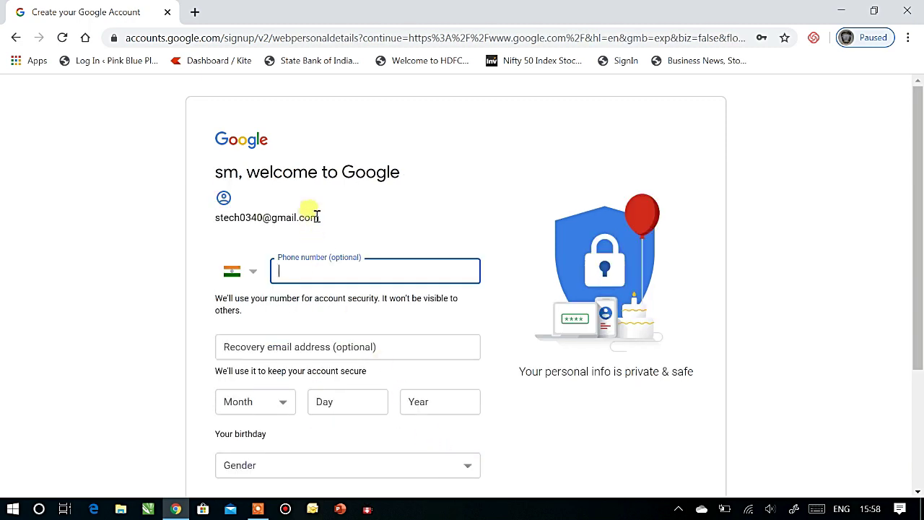
pyautogui.click(264, 348)
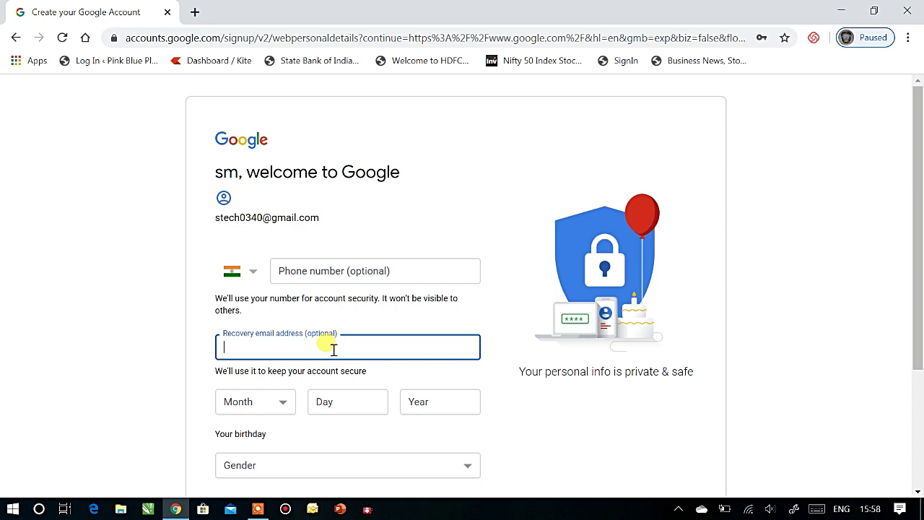
pyautogui.scroll(-2, 332, 349)
pyautogui.click(542, 286)
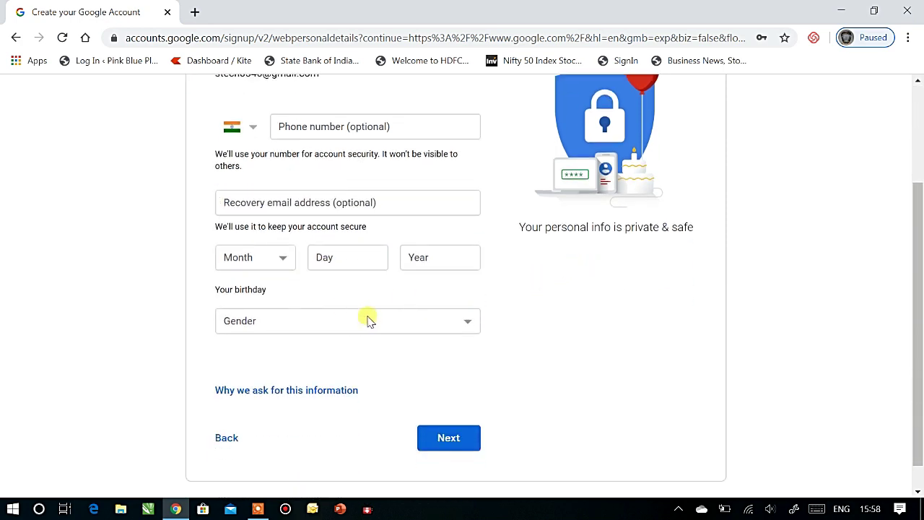
pyautogui.click(284, 257)
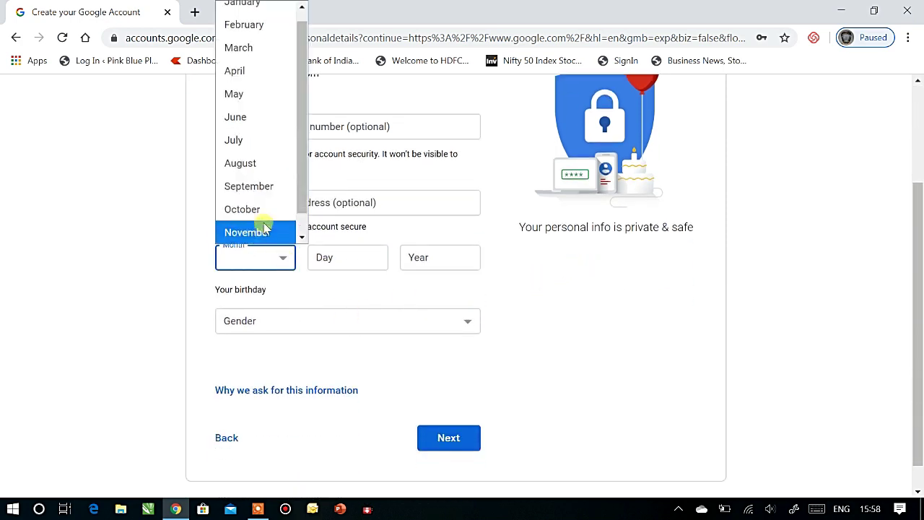
pyautogui.click(260, 188)
pyautogui.click(357, 256)
pyautogui.write('28')
pyautogui.click(427, 256)
pyautogui.write('1990')
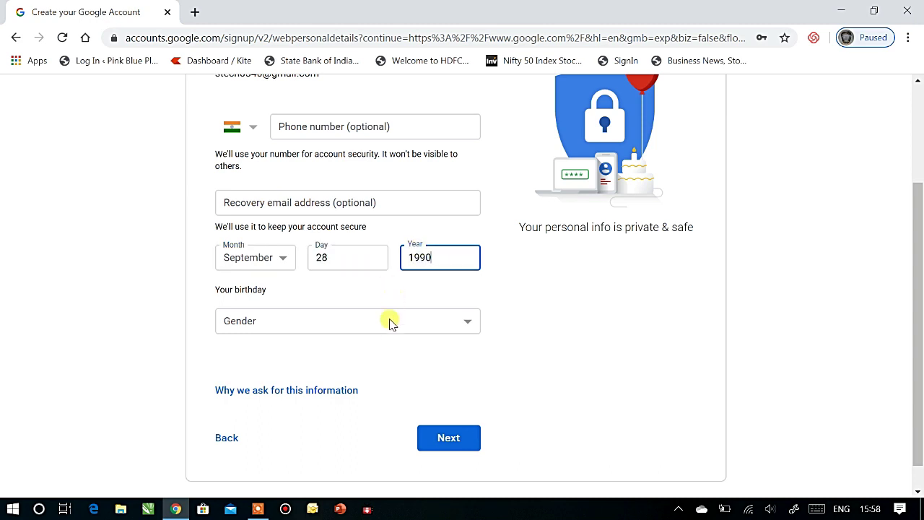
pyautogui.click(387, 321)
pyautogui.click(242, 372)
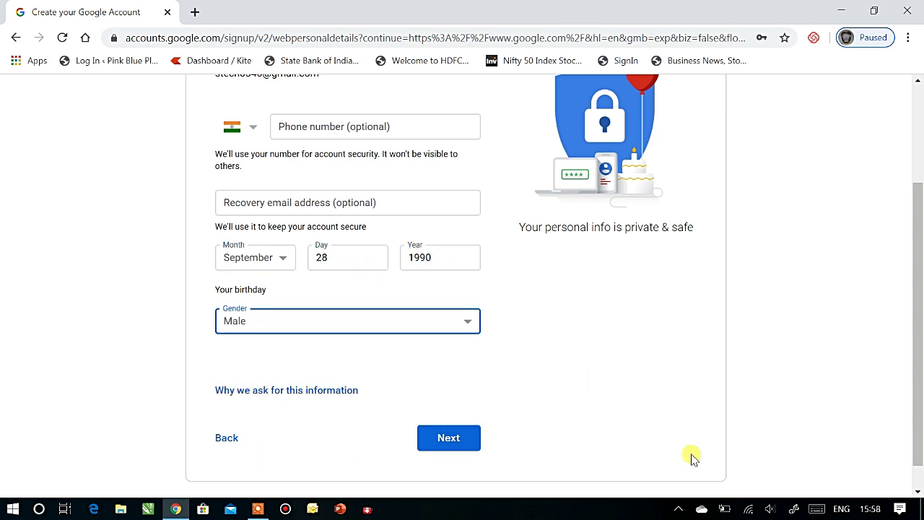
# Step: Continue and agree to the Privacy and Terms to finish signup
pyautogui.click(448, 441)
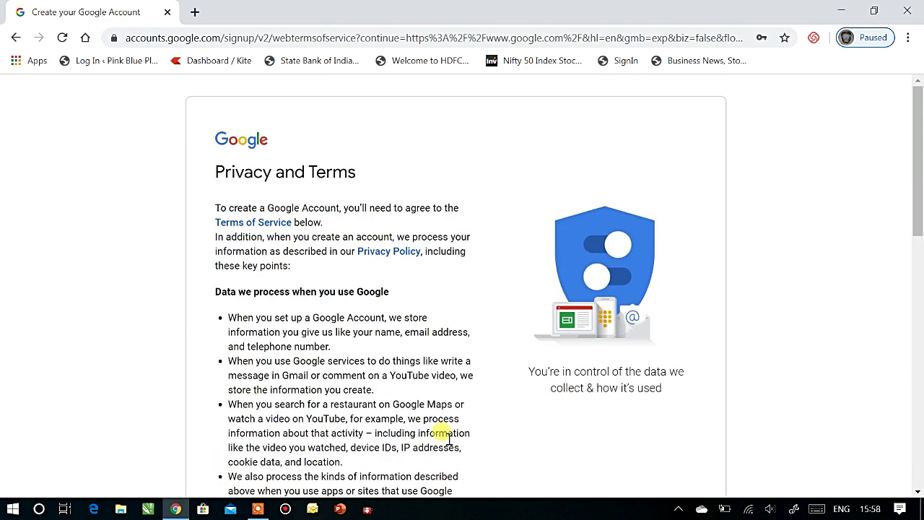
pyautogui.scroll(-10, 446, 406)
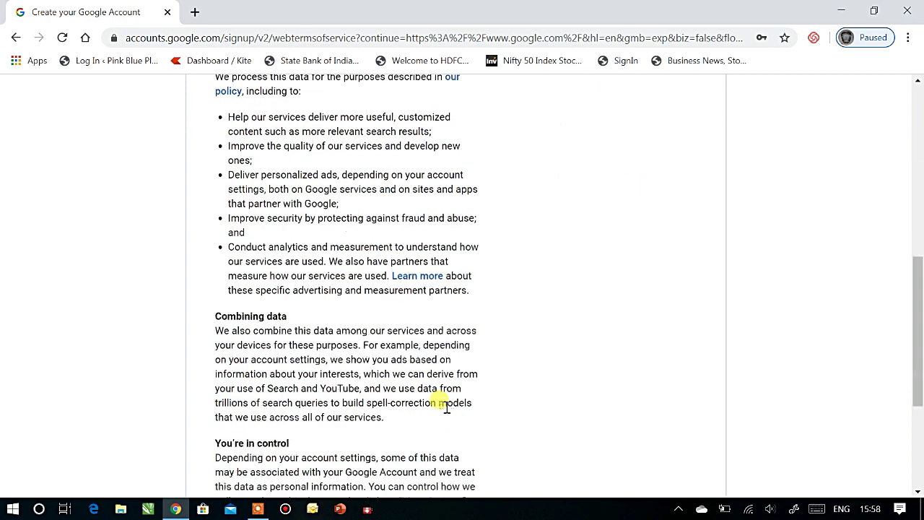
pyautogui.click(447, 407)
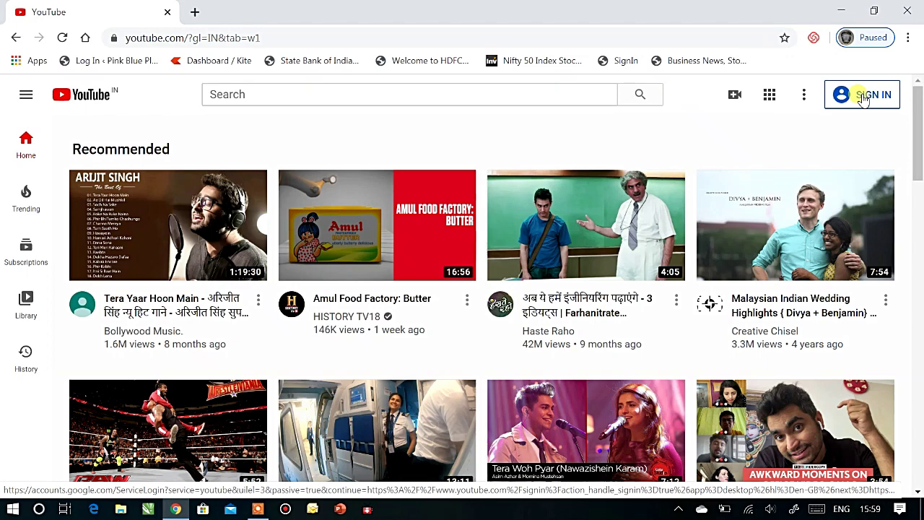
# Step: Sign in to YouTube and choose Create a channel from the account menu
pyautogui.click(863, 97)
pyautogui.click(875, 106)
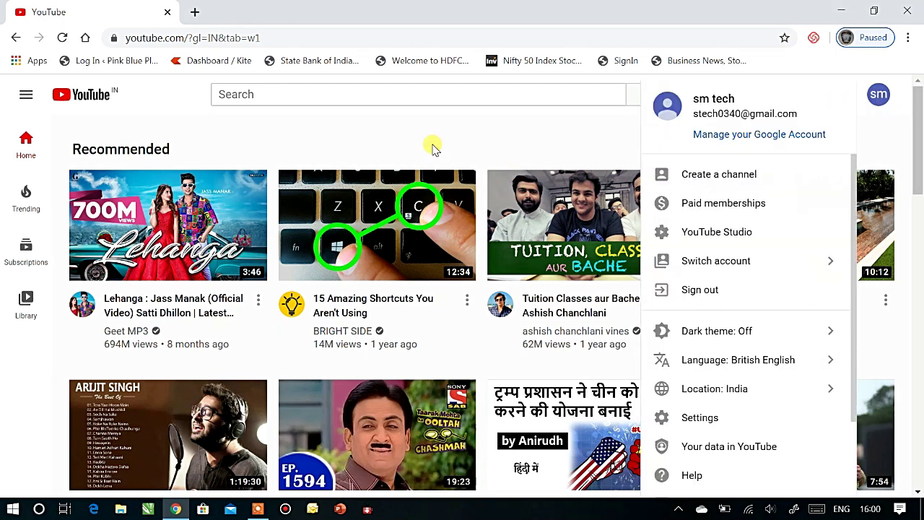
pyautogui.click(468, 137)
pyautogui.click(880, 98)
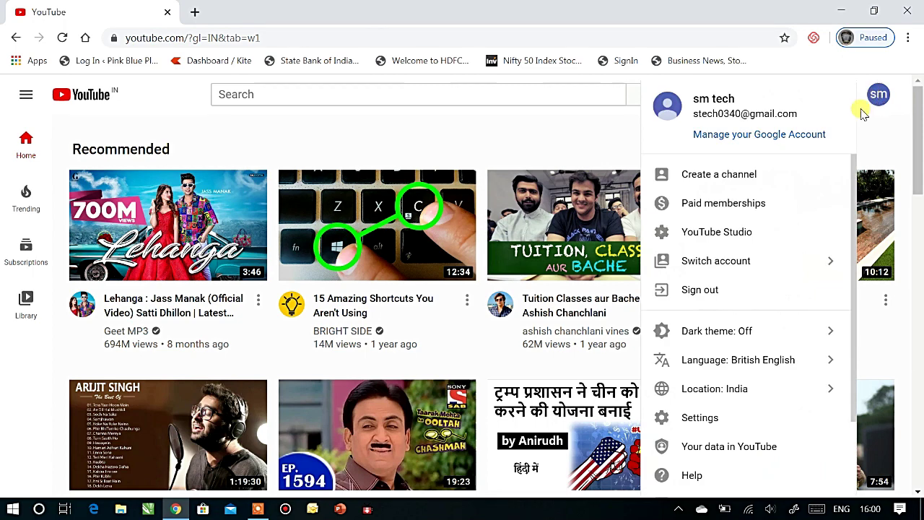
pyautogui.click(711, 180)
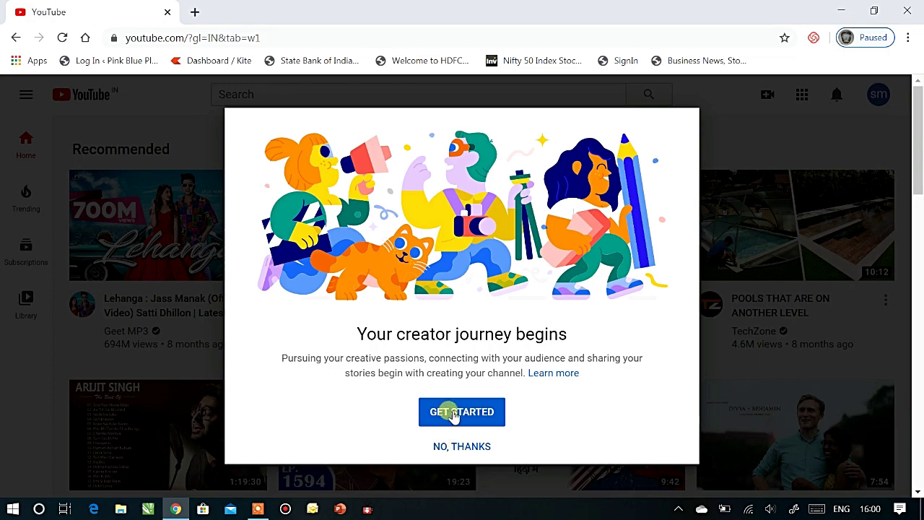
# Step: Create the channel under the custom name 'smtech', accepting the account-settings notice
pyautogui.click(452, 411)
pyautogui.click(581, 372)
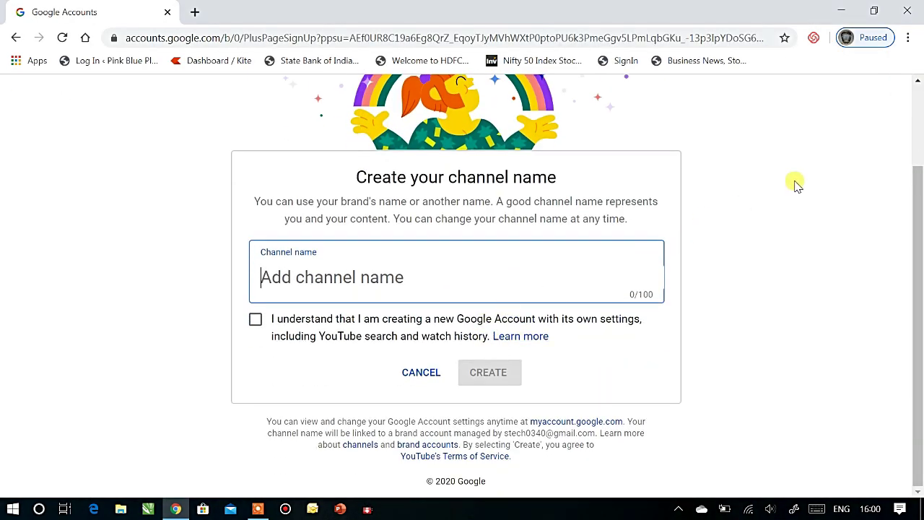
pyautogui.write('sm')
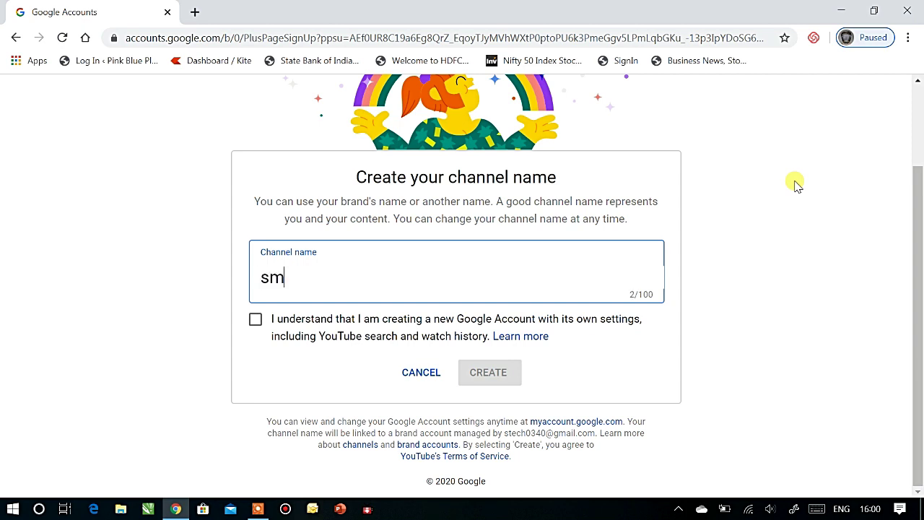
pyautogui.write('tech')
pyautogui.click(256, 320)
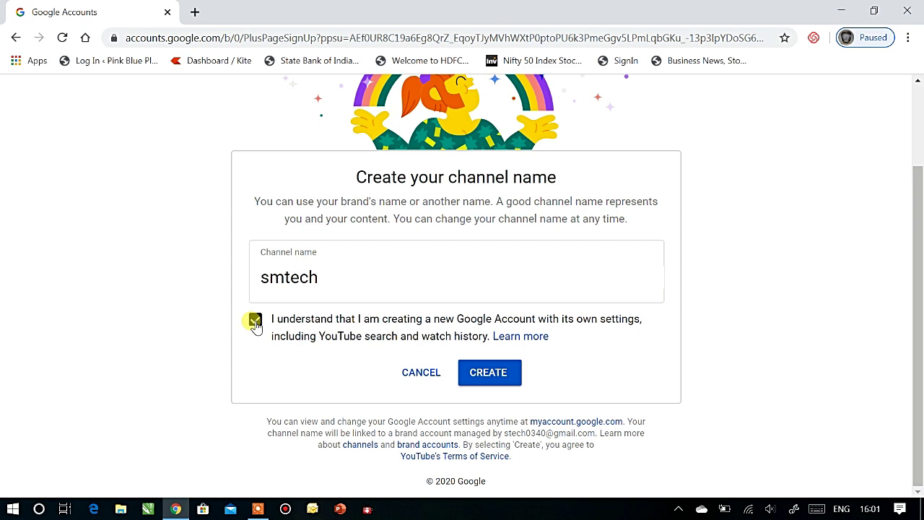
pyautogui.click(484, 372)
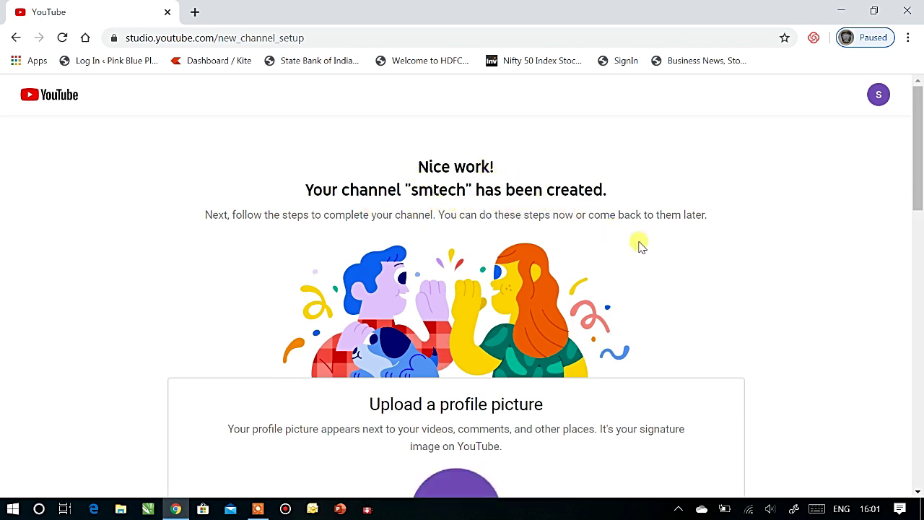
# Step: Upload the SUNMARS image from KRISHNA (D:) > LOGO as the channel profile picture
pyautogui.scroll(-3, 639, 245)
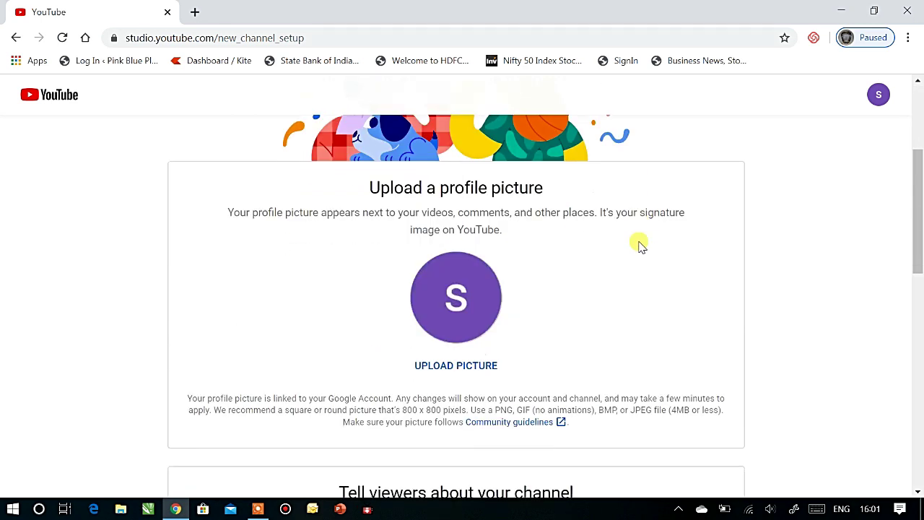
pyautogui.click(458, 302)
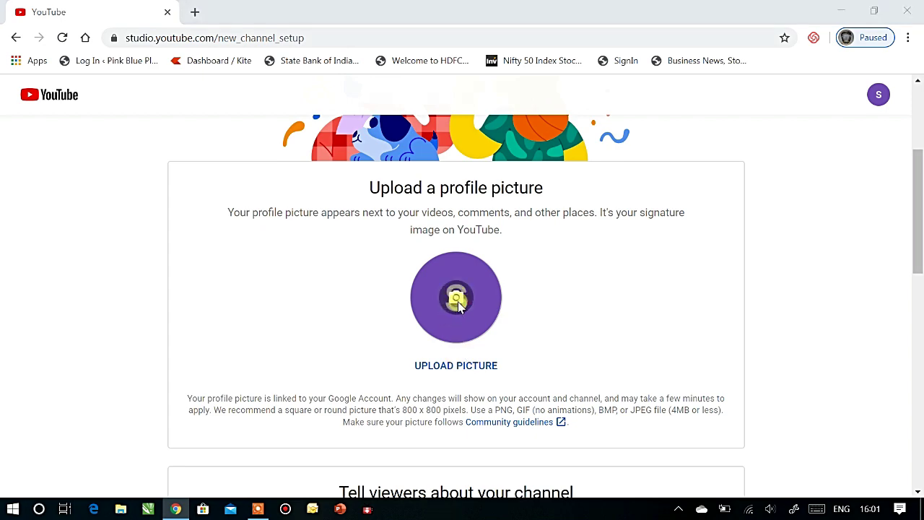
pyautogui.click(64, 292)
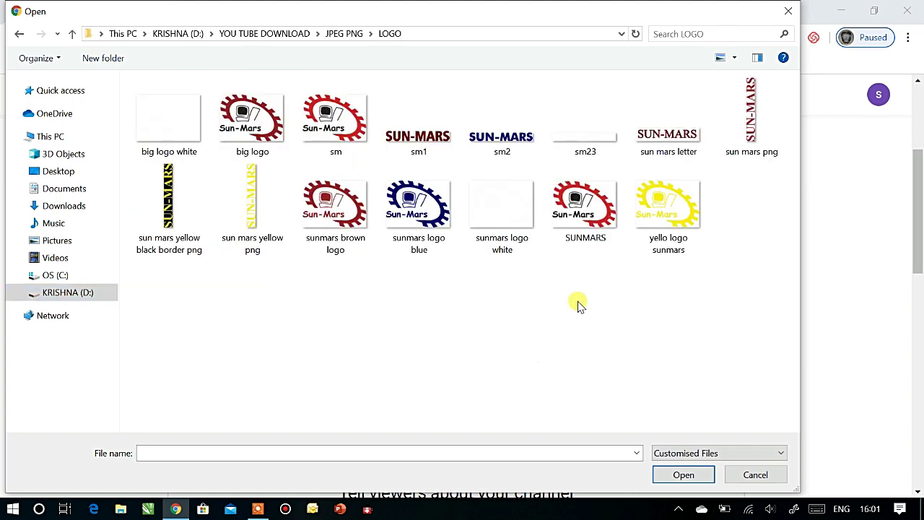
pyautogui.click(586, 205)
pyautogui.click(686, 478)
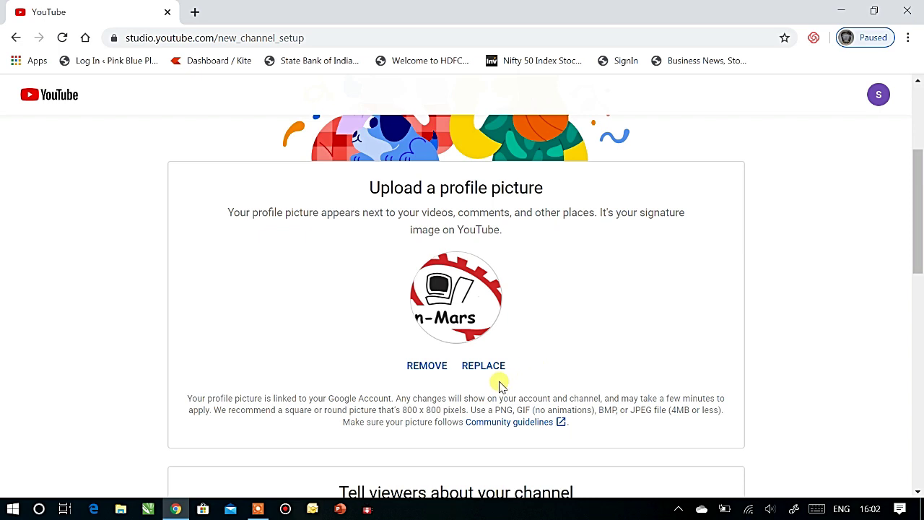
pyautogui.scroll(-3, 496, 382)
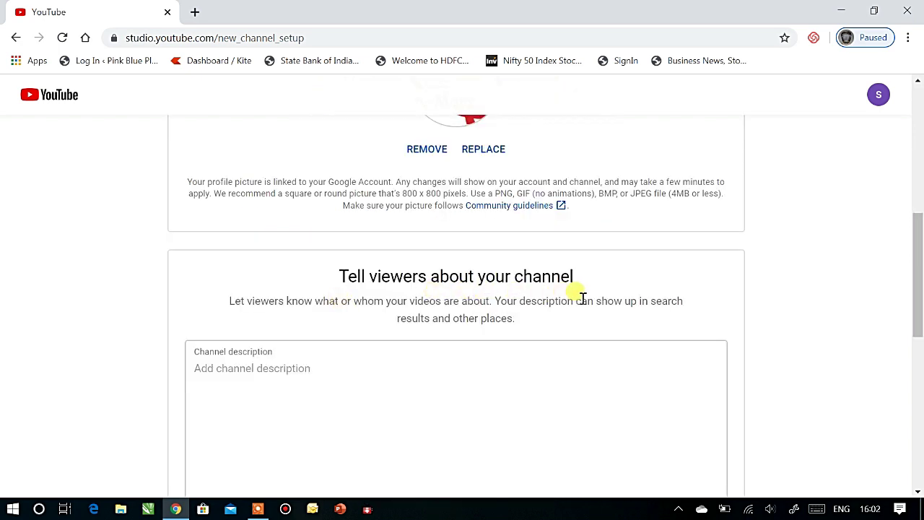
# Step: Enter the description 'This channel is meant for gammers' and save the channel setup
pyautogui.click(193, 361)
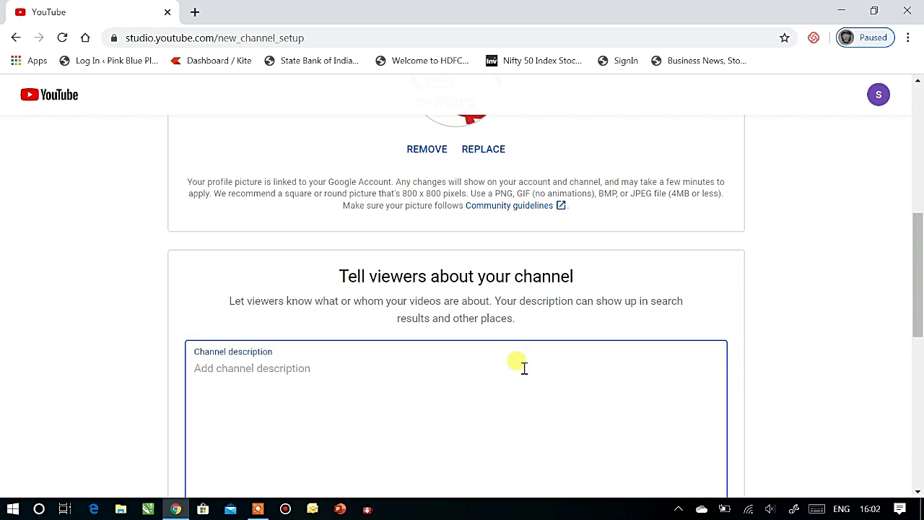
pyautogui.write('This c')
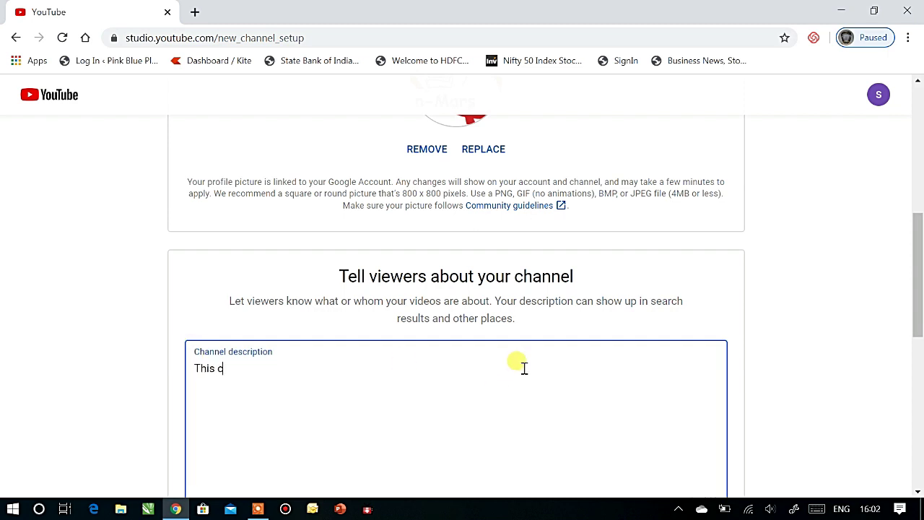
pyautogui.write('hannel is meant for gammer')
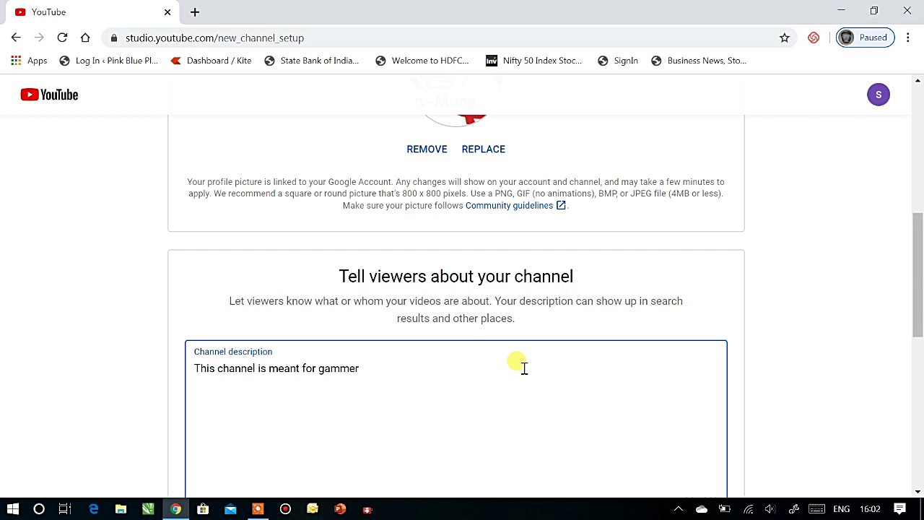
pyautogui.write('s.')
pyautogui.scroll(-4, 524, 369)
pyautogui.scroll(-2, 521, 368)
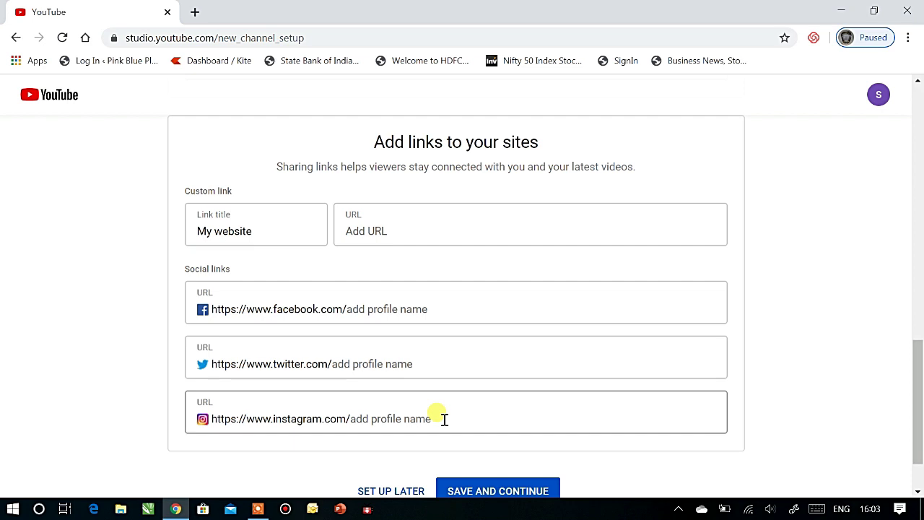
pyautogui.click(511, 491)
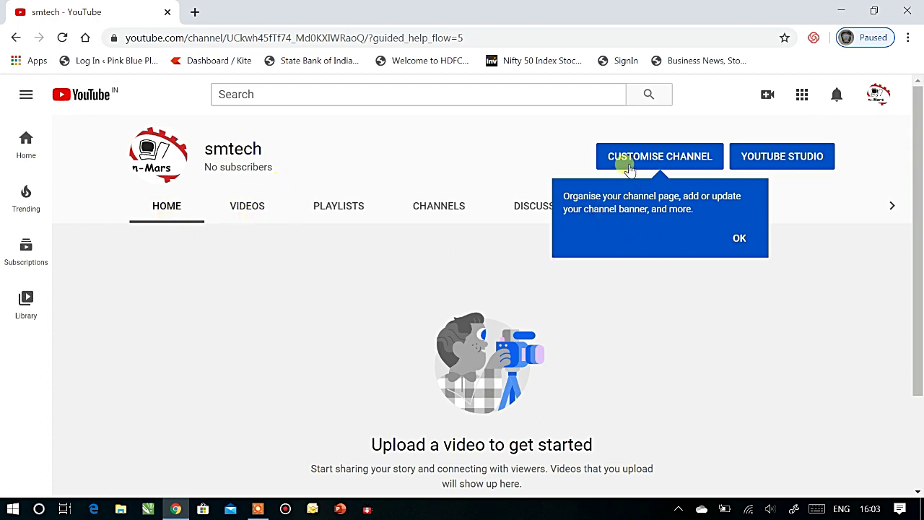
# Step: Dismiss the tip and browse the Videos, Playlists, Channels, Discussion and About tabs
pyautogui.click(738, 240)
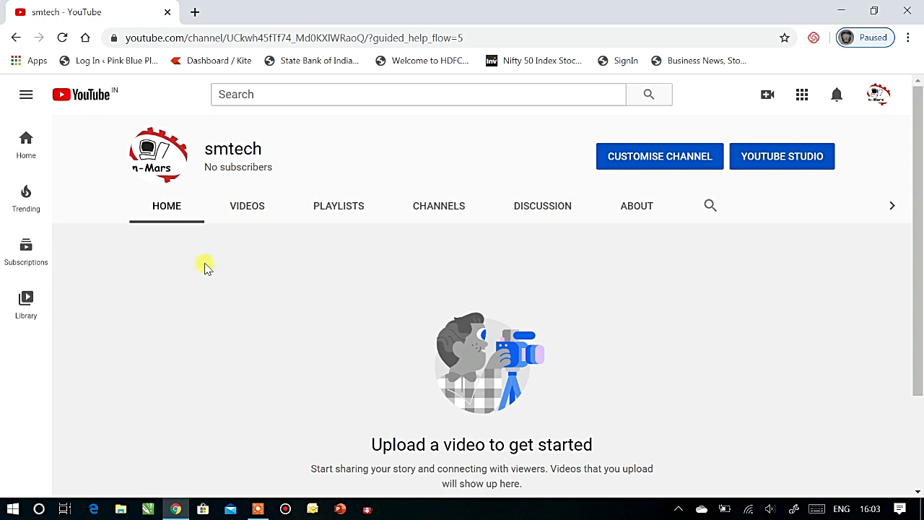
pyautogui.click(255, 209)
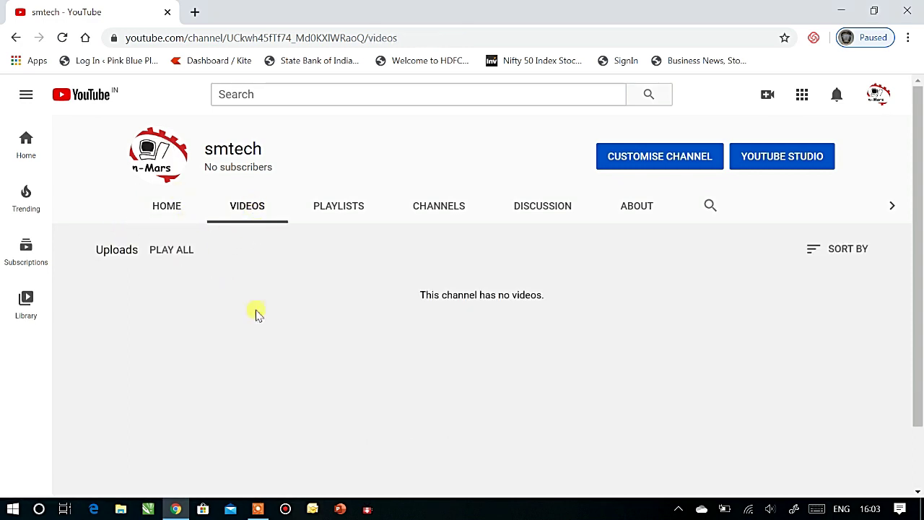
pyautogui.click(343, 210)
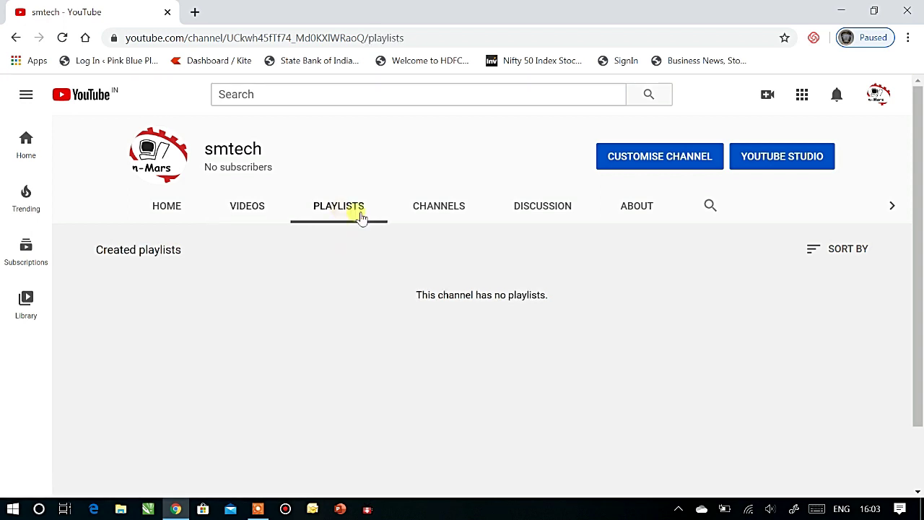
pyautogui.click(446, 210)
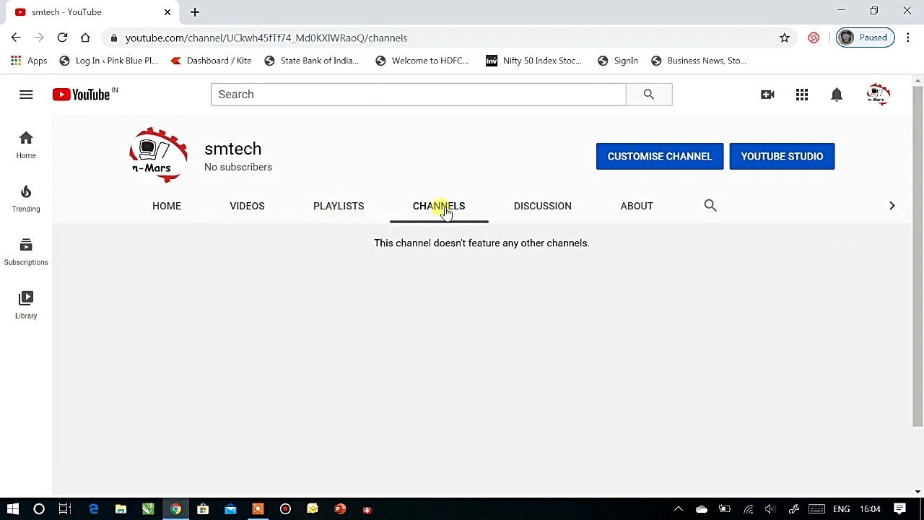
pyautogui.click(546, 211)
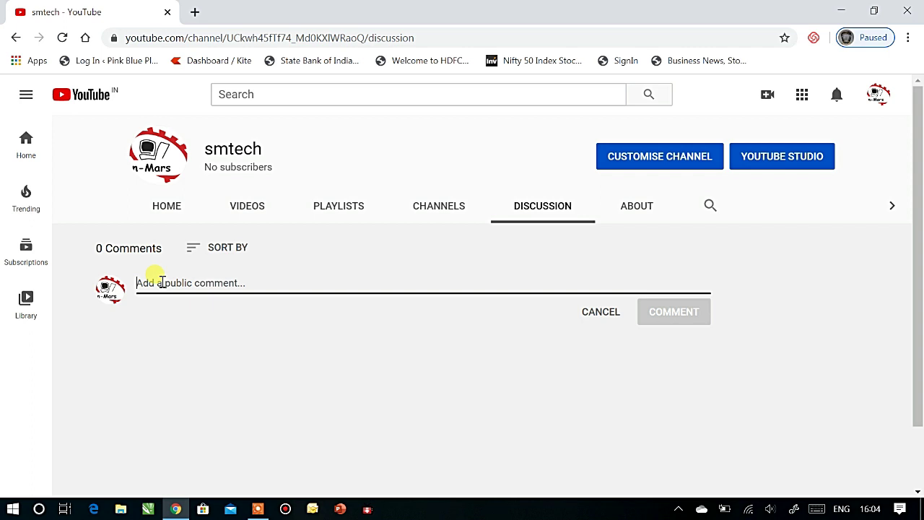
pyautogui.click(640, 211)
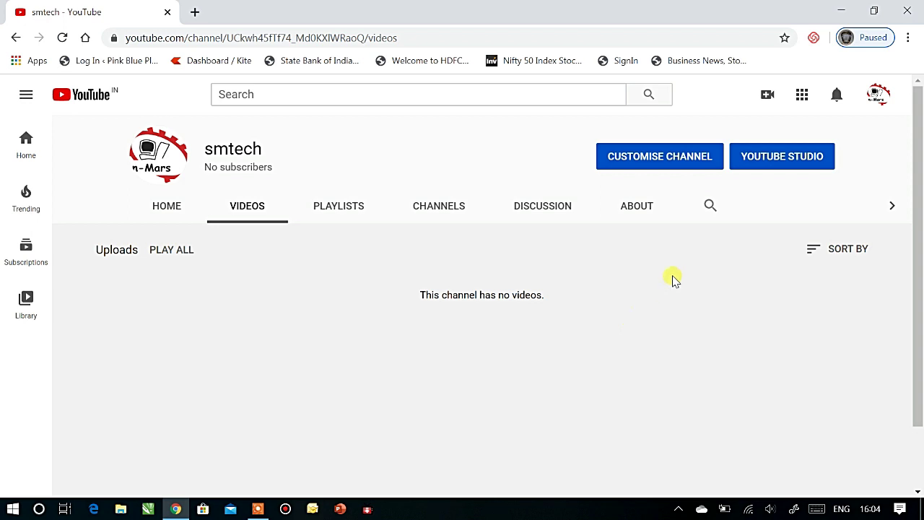
# Step: Start a new video upload and dismiss the YouTube Studio welcome message
pyautogui.click(767, 99)
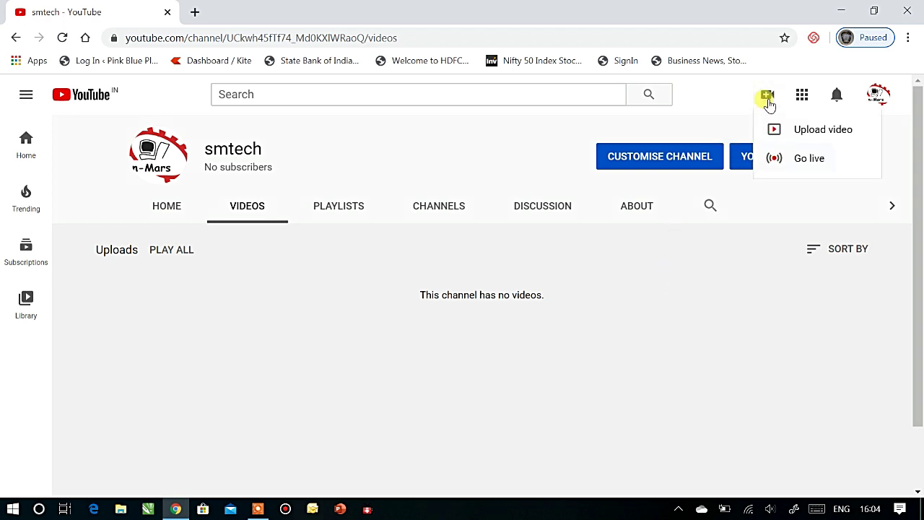
pyautogui.click(804, 134)
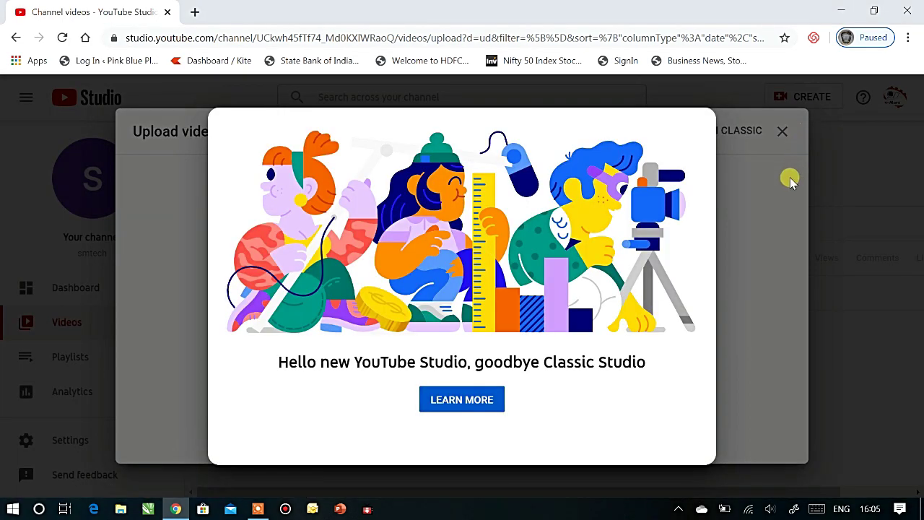
pyautogui.middleClick(473, 401)
pyautogui.click(782, 134)
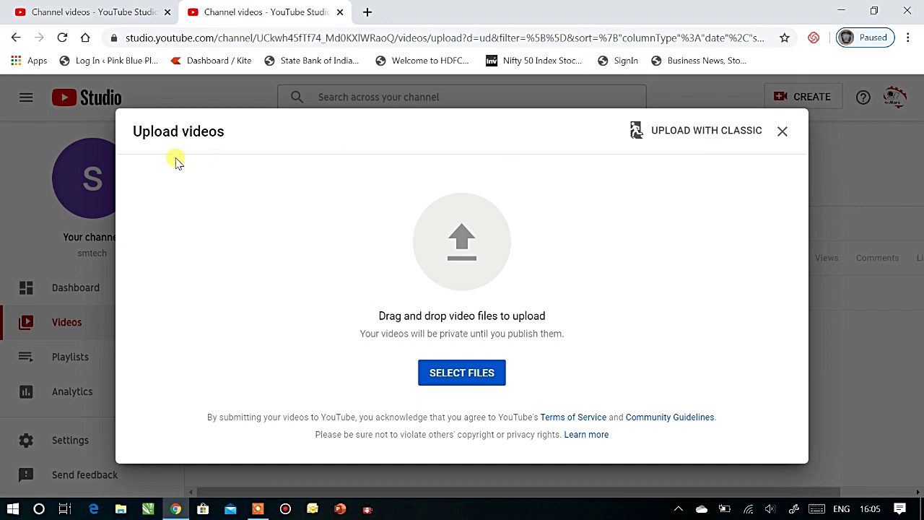
# Step: Select 'online coaching' from D:\YOU TUBE DOWNLOAD\FINAL VIDEO\TECHZONE as the upload
pyautogui.click(464, 377)
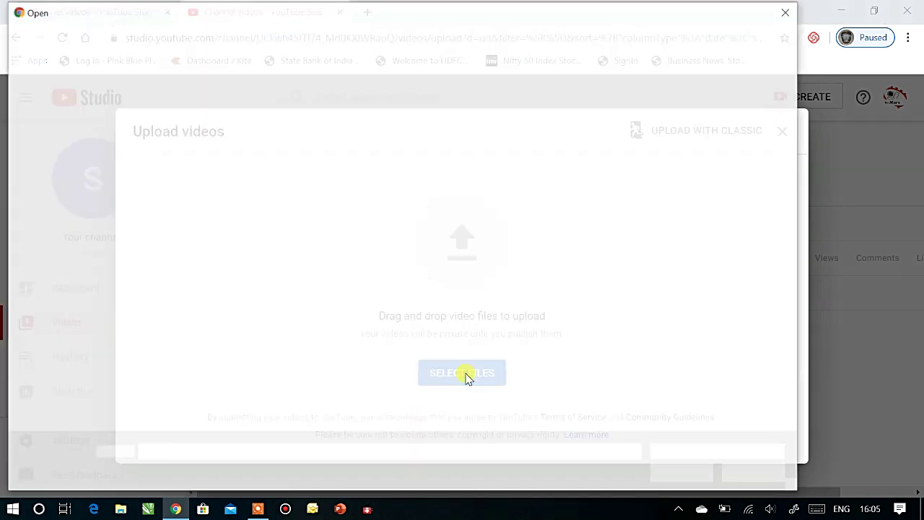
pyautogui.click(101, 292)
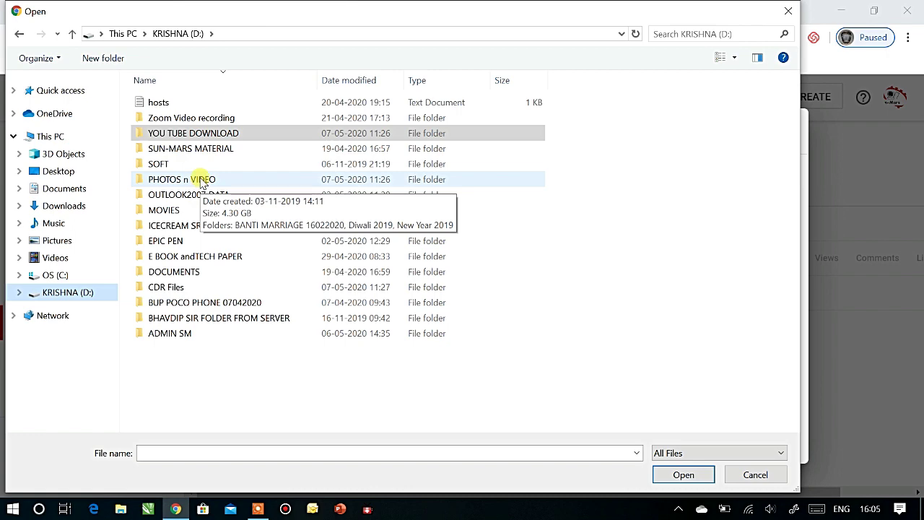
pyautogui.doubleClick(193, 133)
pyautogui.doubleClick(330, 122)
pyautogui.doubleClick(216, 219)
pyautogui.click(169, 114)
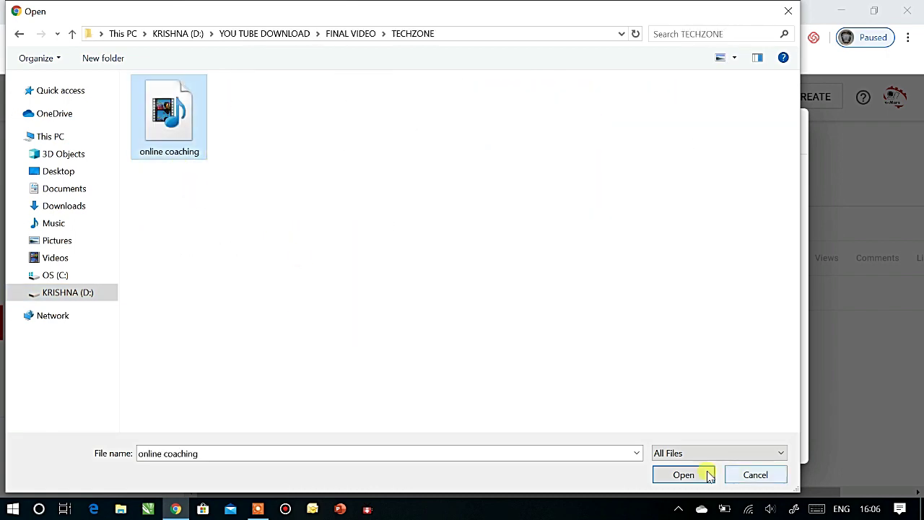
pyautogui.click(701, 473)
pyautogui.click(264, 268)
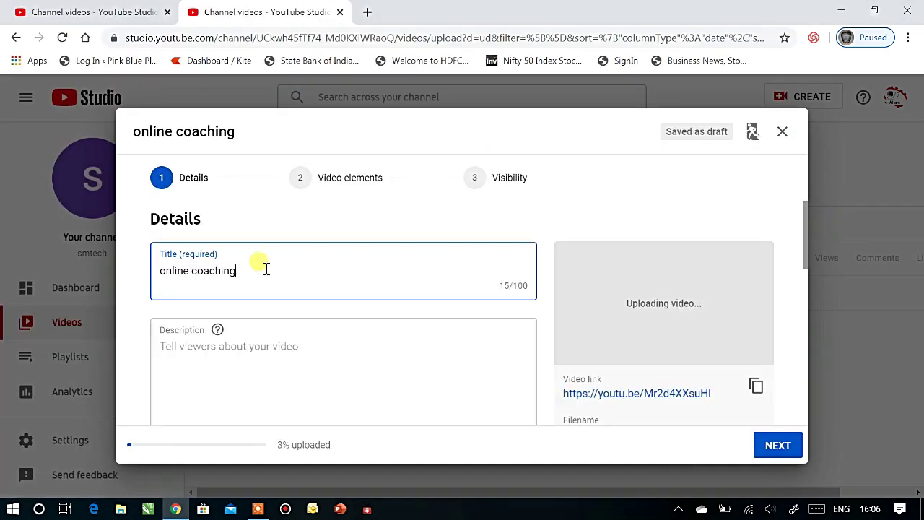
# Step: Title the video 'How to create you tube channel' and describe it 'this video is helpful for new you tube creators'
pyautogui.hotkey('ctrl', 'a')
pyautogui.press('BackSpace')
pyautogui.write('How to create you tube chann')
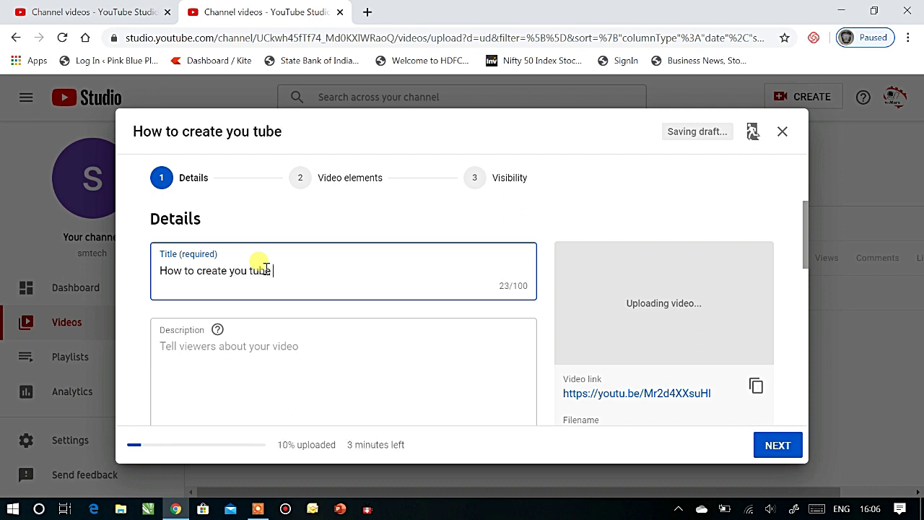
pyautogui.write('el')
pyautogui.click(227, 351)
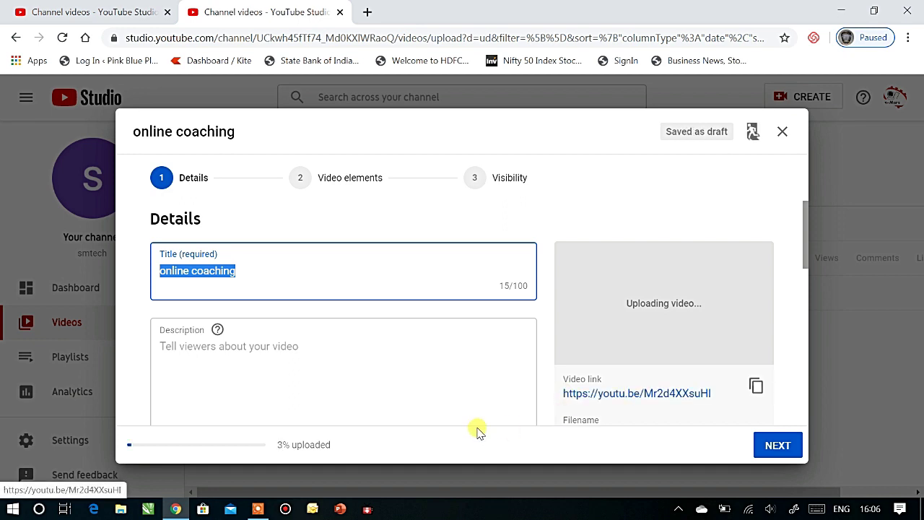
pyautogui.click(265, 267)
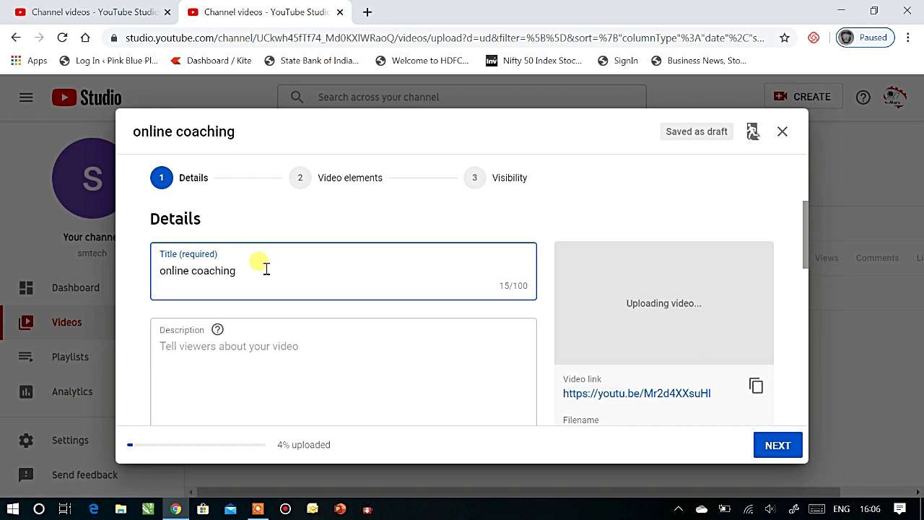
pyautogui.press('BackSpace')
pyautogui.press('BackSpace')
pyautogui.press('BackSpace')
pyautogui.press('BackSpace')
pyautogui.press('BackSpace')
pyautogui.press('BackSpace')
pyautogui.press('BackSpace')
pyautogui.press('BackSpace')
pyautogui.press('BackSpace')
pyautogui.press('BackSpace')
pyautogui.press('BackSpace')
pyautogui.press('BackSpace')
pyautogui.press('BackSpace')
pyautogui.press('BackSpace')
pyautogui.press('BackSpace')
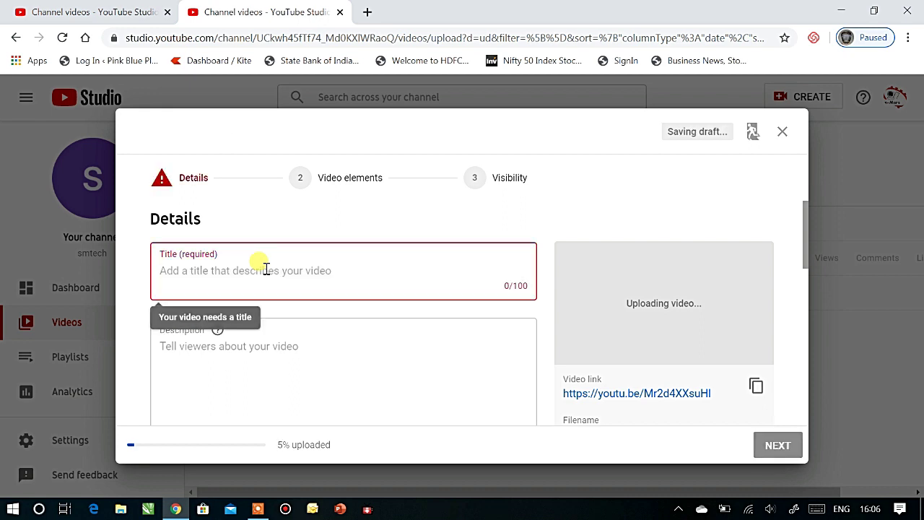
pyautogui.write('Ho')
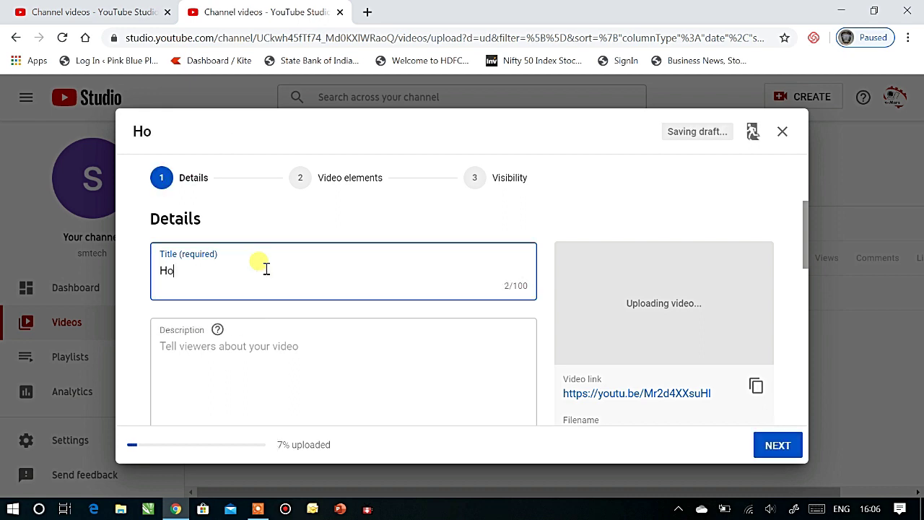
pyautogui.write('w to create you tube channel')
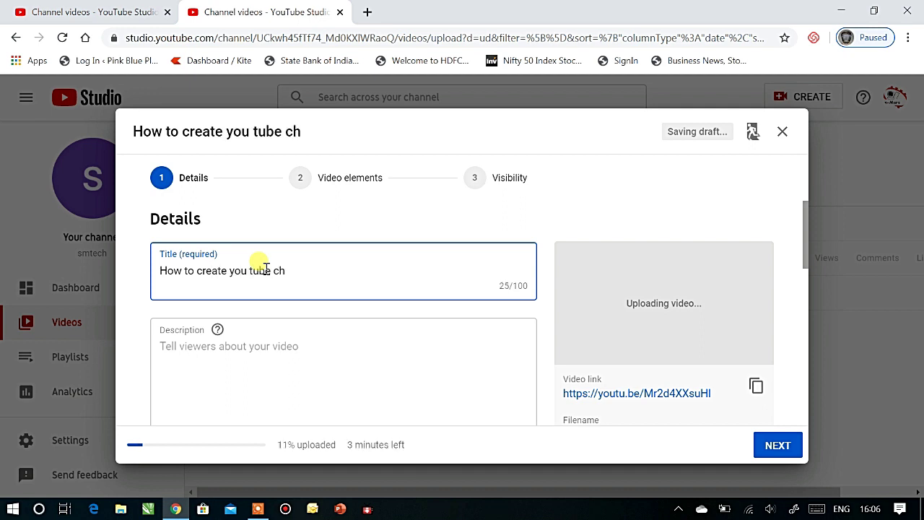
pyautogui.click(226, 349)
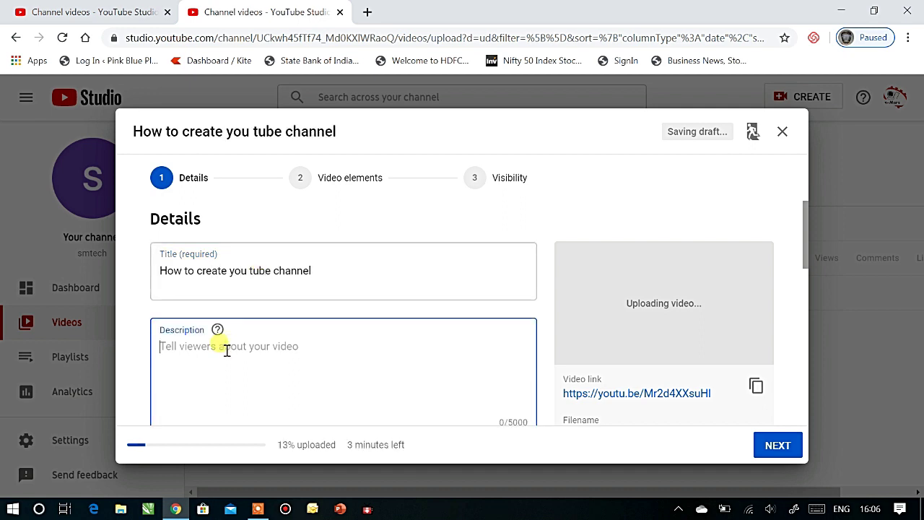
pyautogui.write('this ')
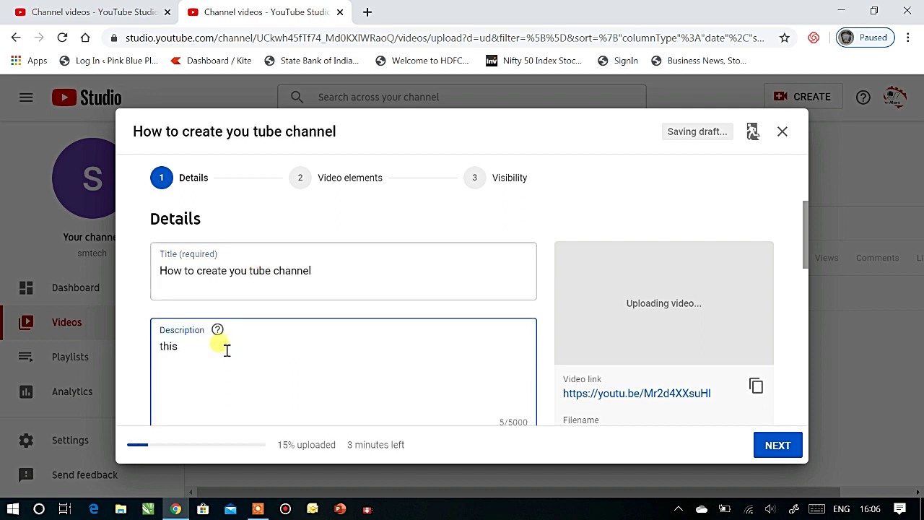
pyautogui.write('video is helpful for new you tube creators.')
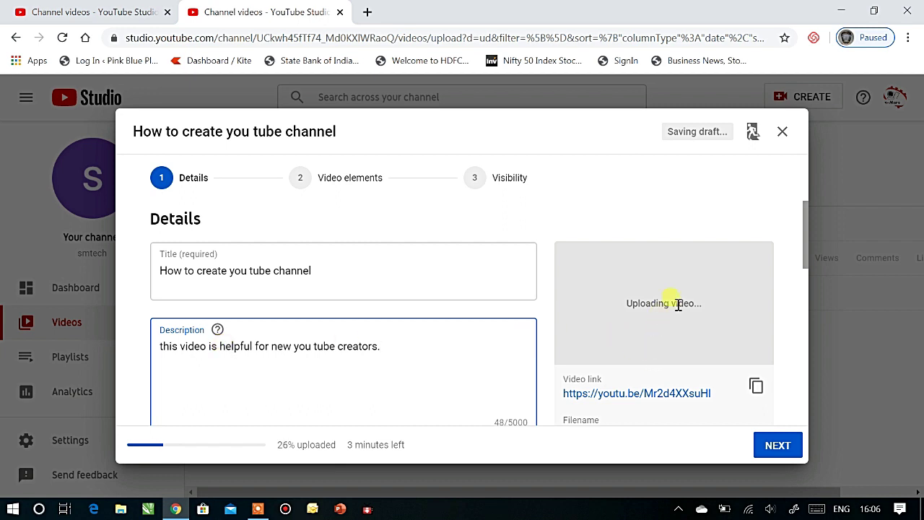
# Step: Scroll through the video's Details form down to the Audience made-for-kids question
pyautogui.scroll(-2, 646, 299)
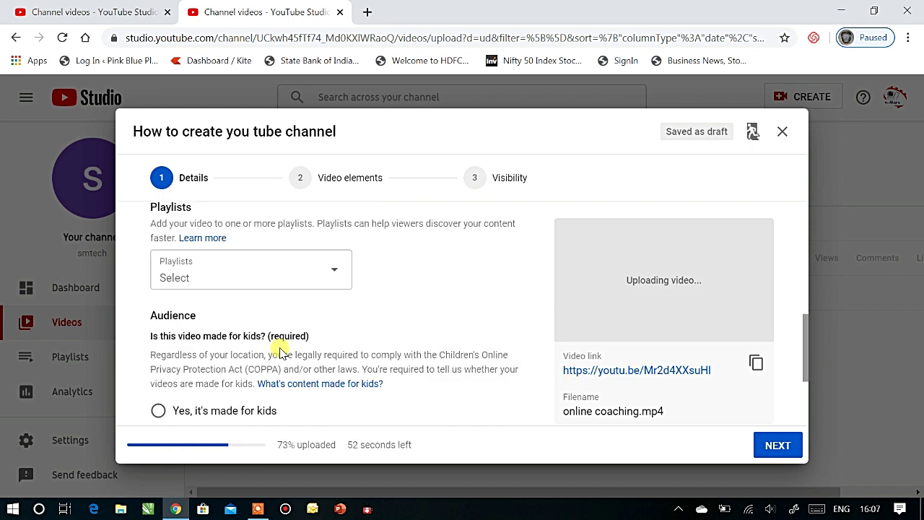
pyautogui.scroll(-2, 280, 346)
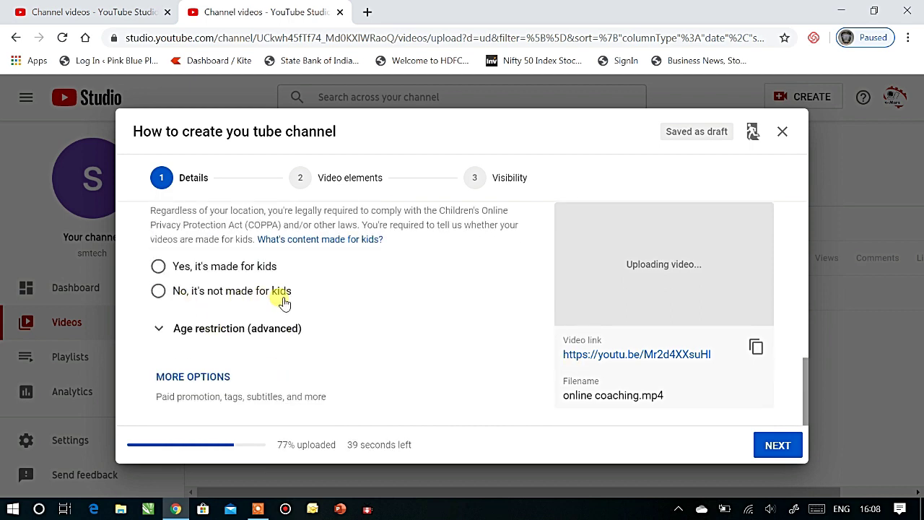
pyautogui.scroll(10, 284, 304)
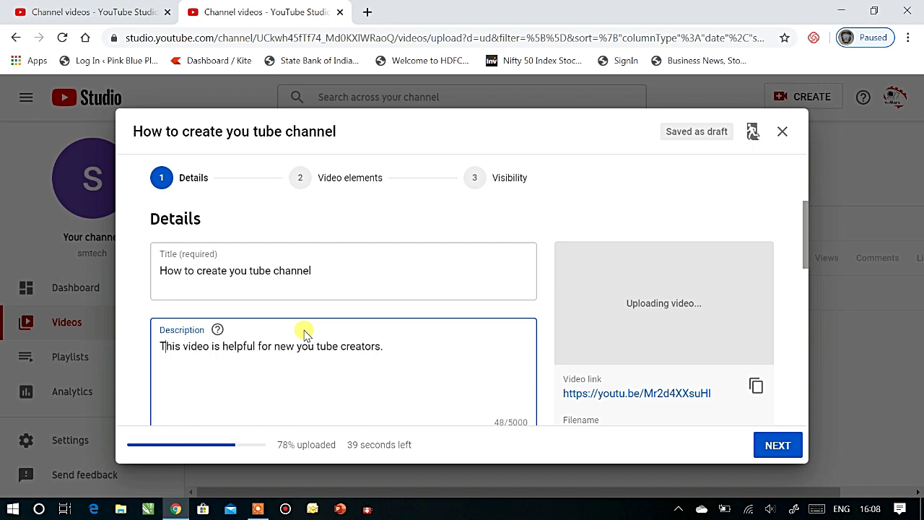
pyautogui.scroll(-3, 303, 334)
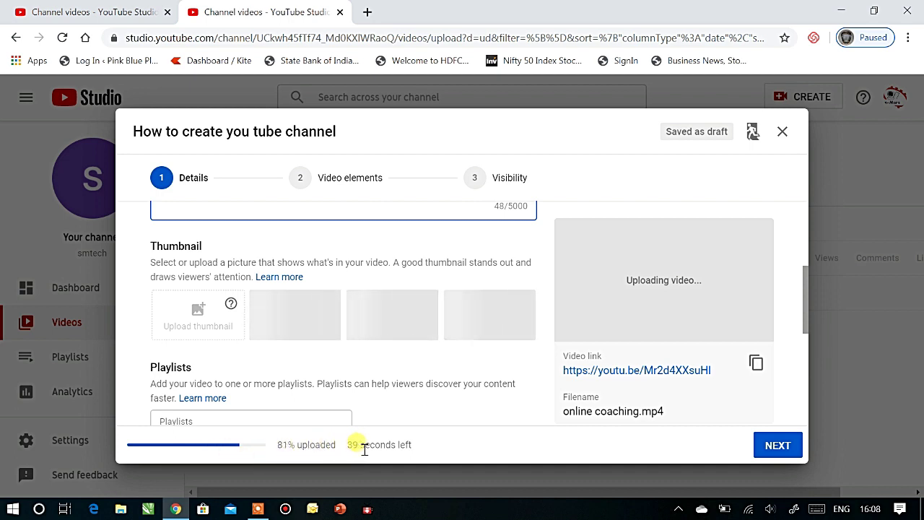
pyautogui.scroll(-1, 386, 352)
pyautogui.scroll(-2, 386, 352)
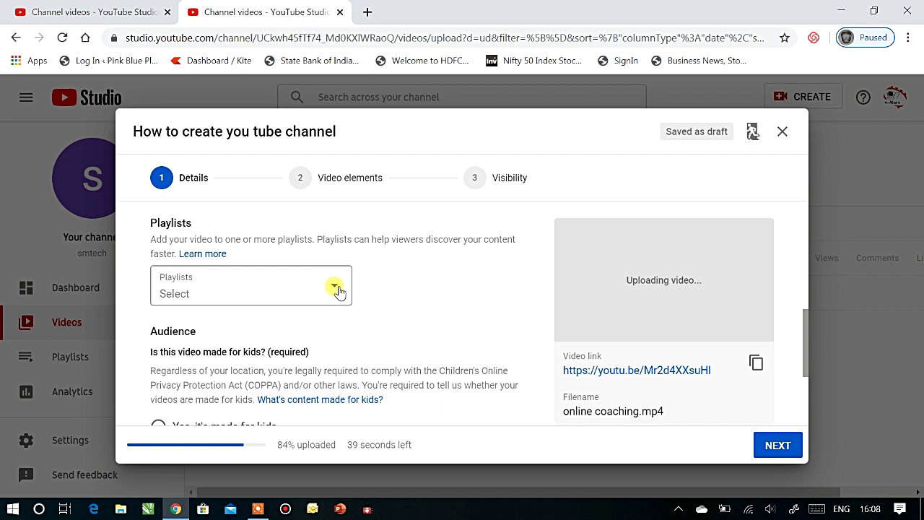
pyautogui.scroll(-2, 378, 303)
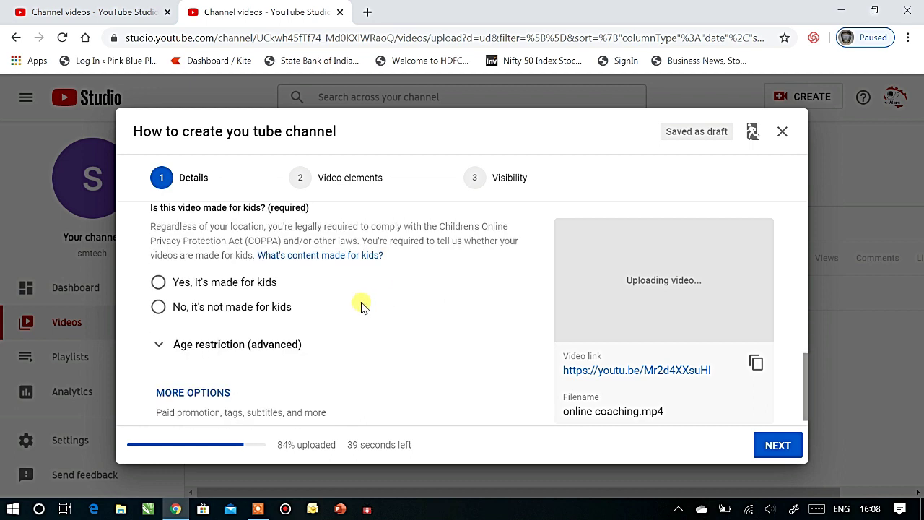
pyautogui.scroll(1, 361, 304)
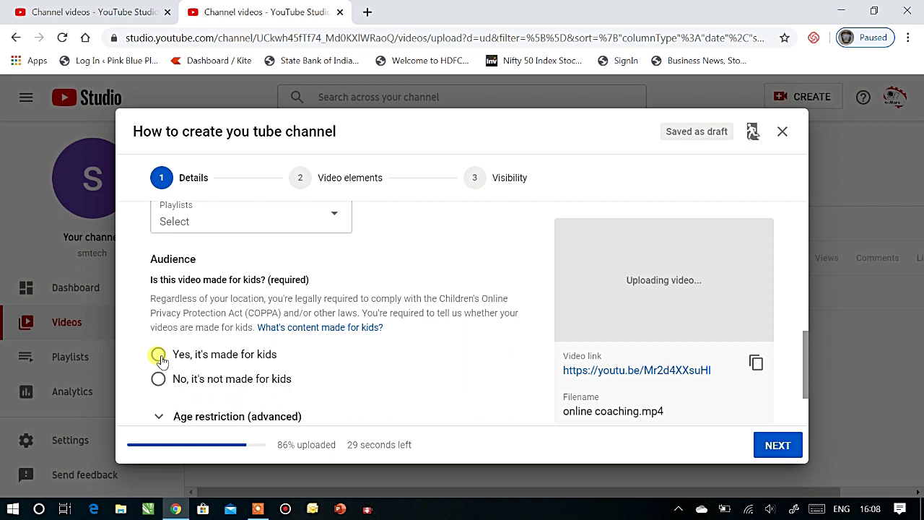
pyautogui.scroll(-1, 160, 362)
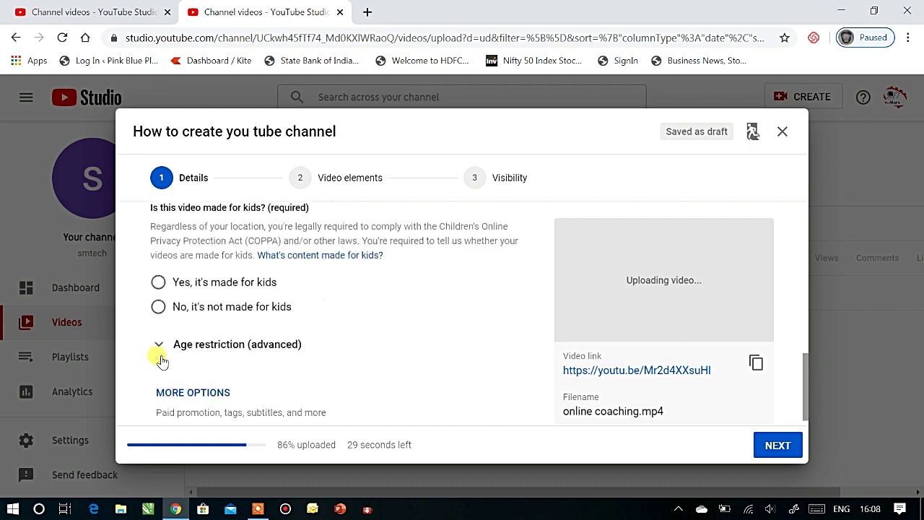
# Step: Choose 'No, it's not made for kids' under Audience while the upload processes
pyautogui.click(158, 309)
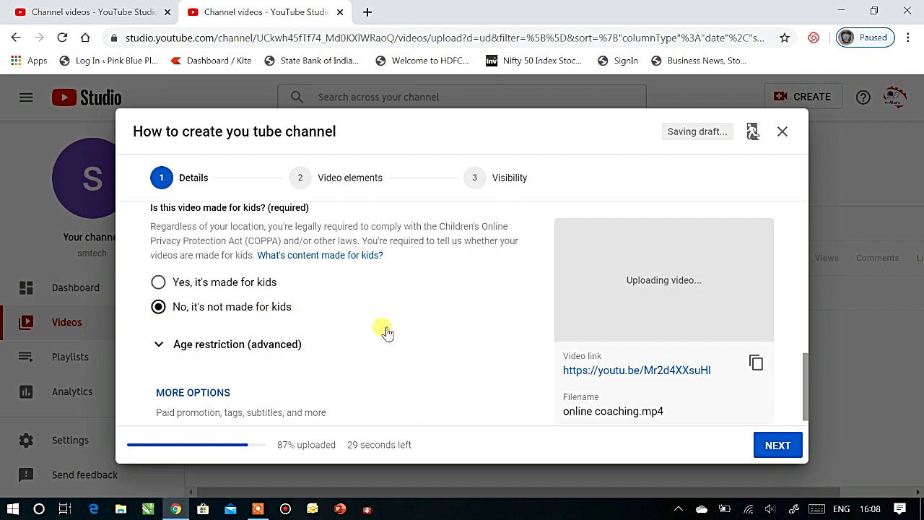
pyautogui.scroll(-1, 386, 333)
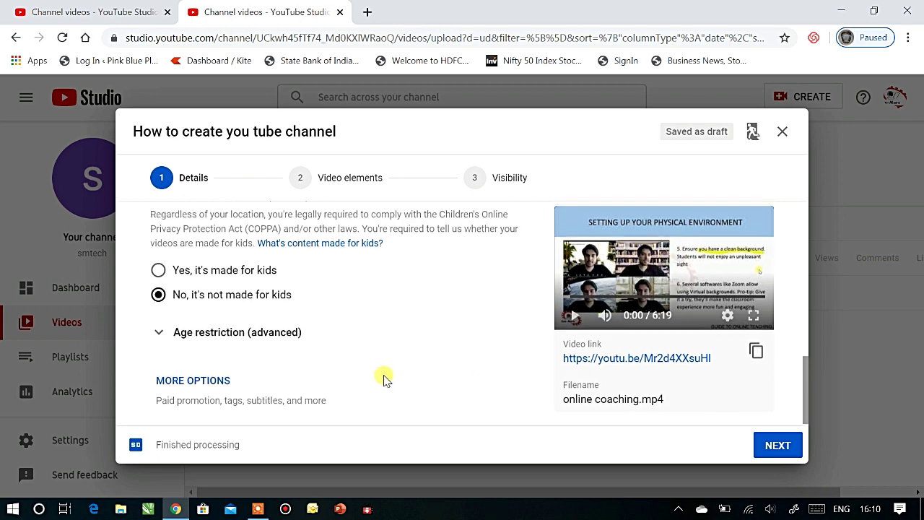
pyautogui.scroll(5, 383, 377)
pyautogui.scroll(-1, 390, 376)
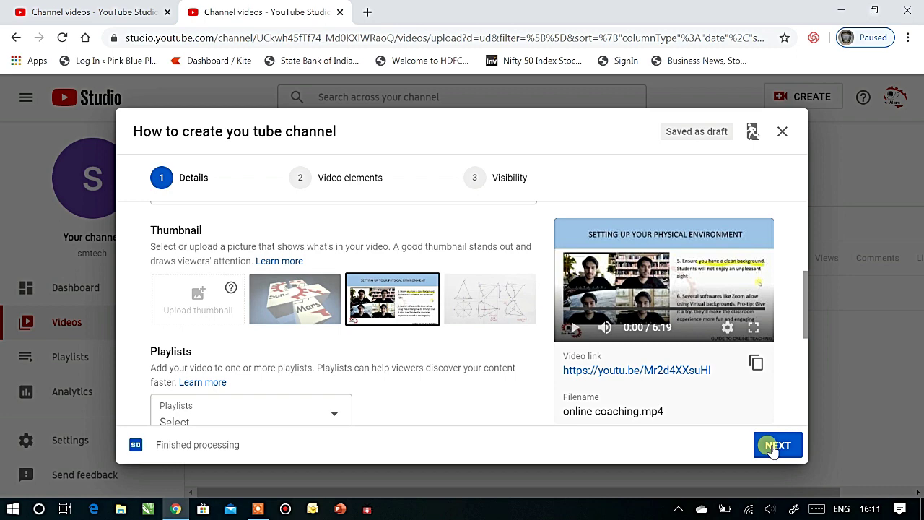
# Step: Advance past Video elements to the Visibility step and set the video to Public
pyautogui.click(774, 446)
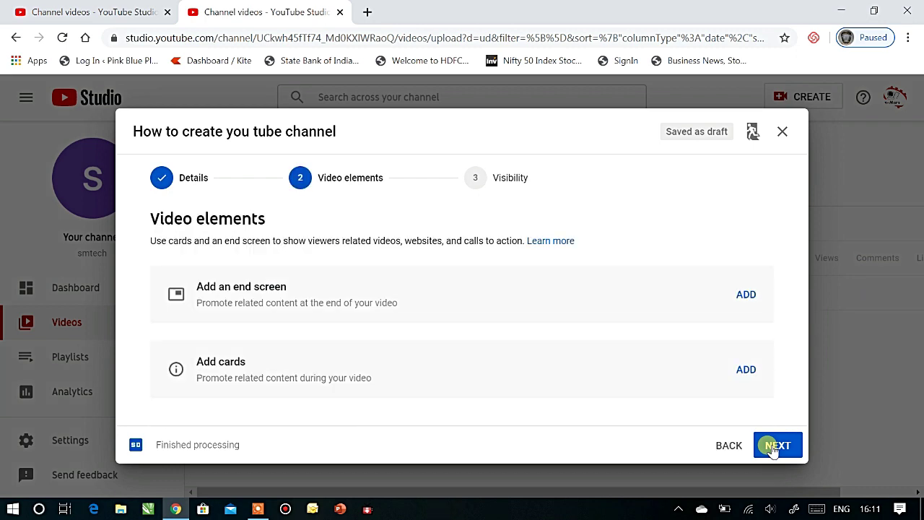
pyautogui.click(773, 448)
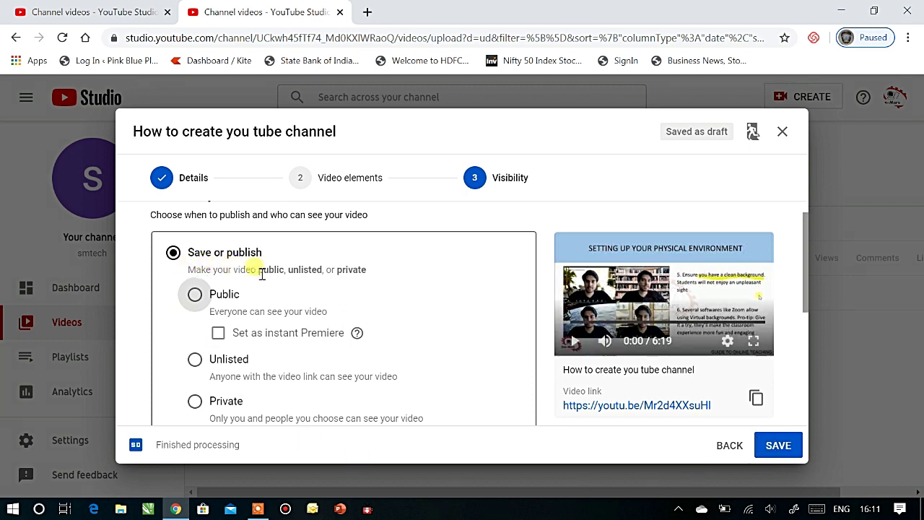
pyautogui.scroll(-1, 249, 400)
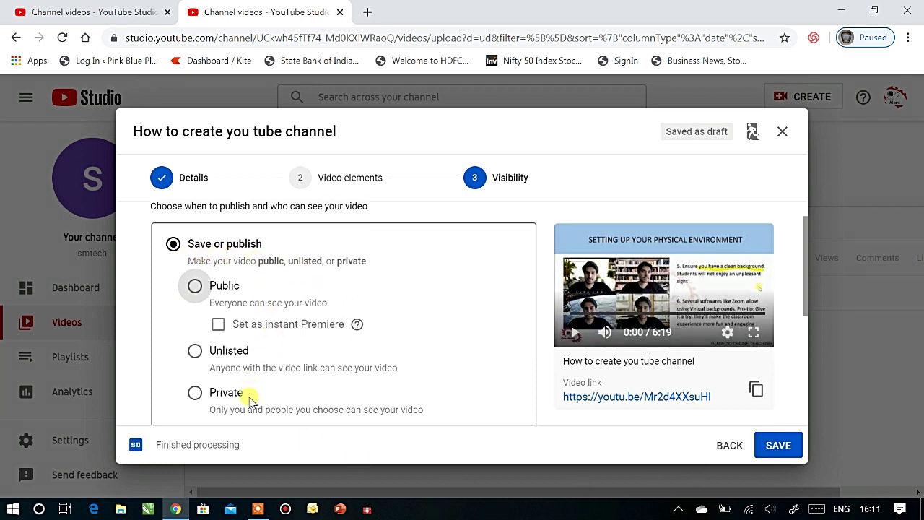
pyautogui.click(194, 222)
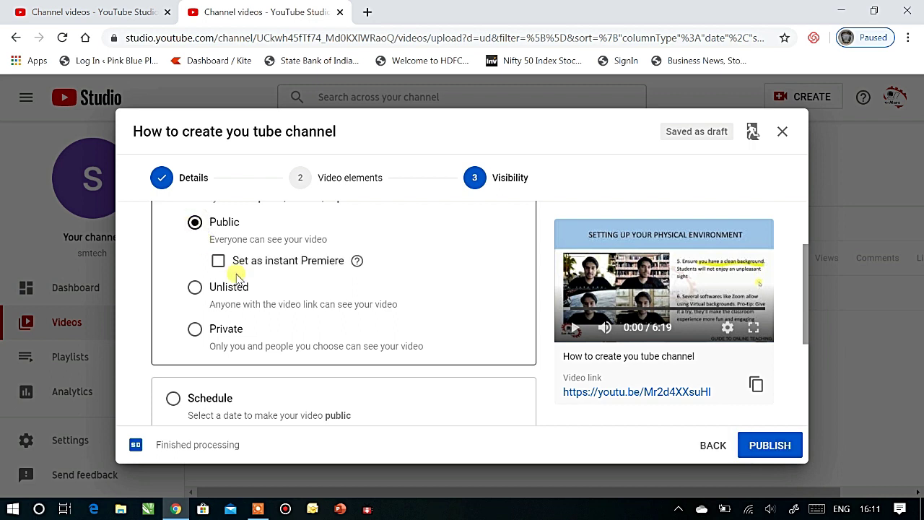
pyautogui.scroll(2, 281, 338)
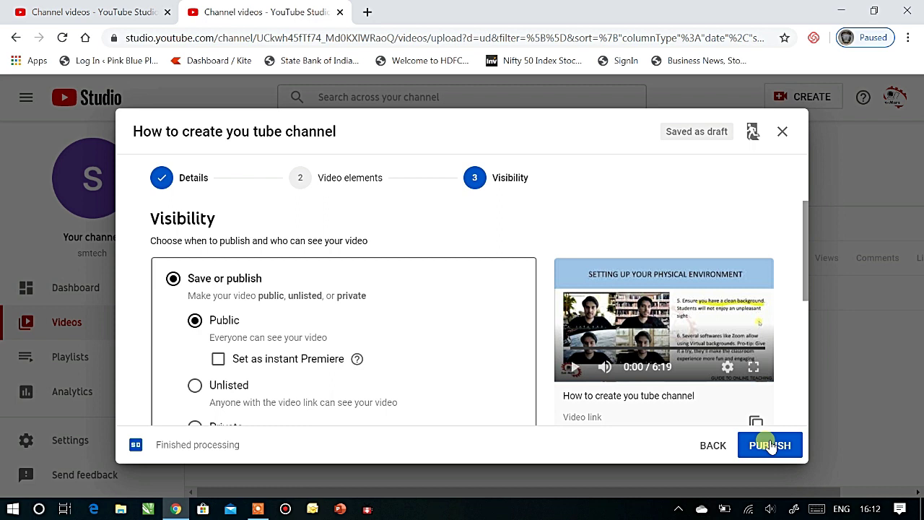
# Step: Publish the video, browse the extra share options, and close the Video published dialog
pyautogui.click(770, 446)
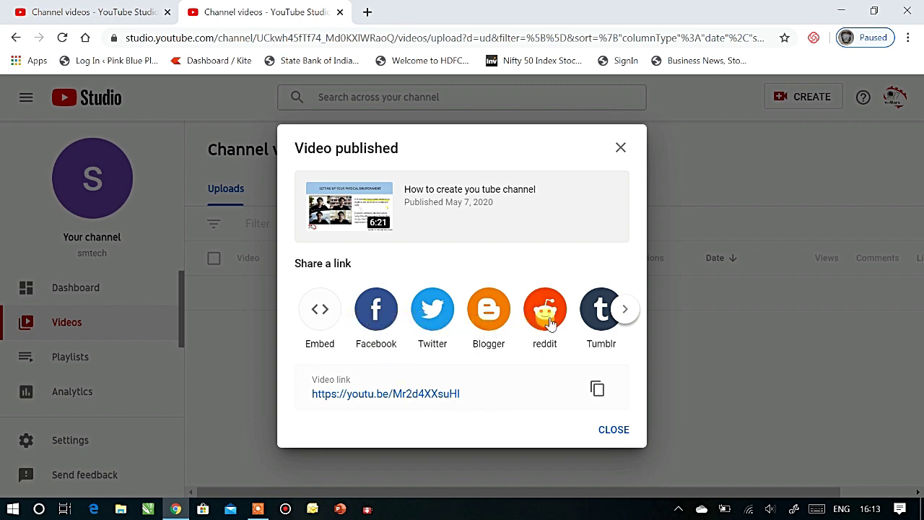
pyautogui.click(626, 312)
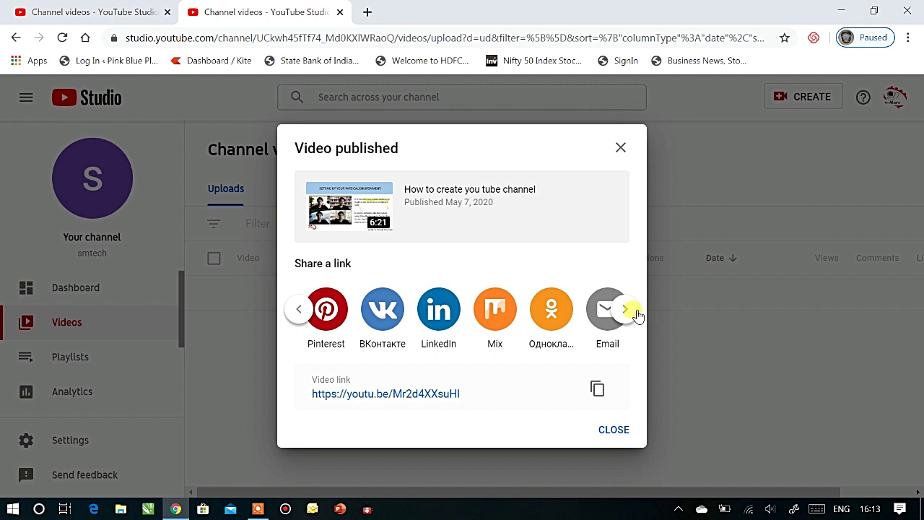
pyautogui.click(618, 429)
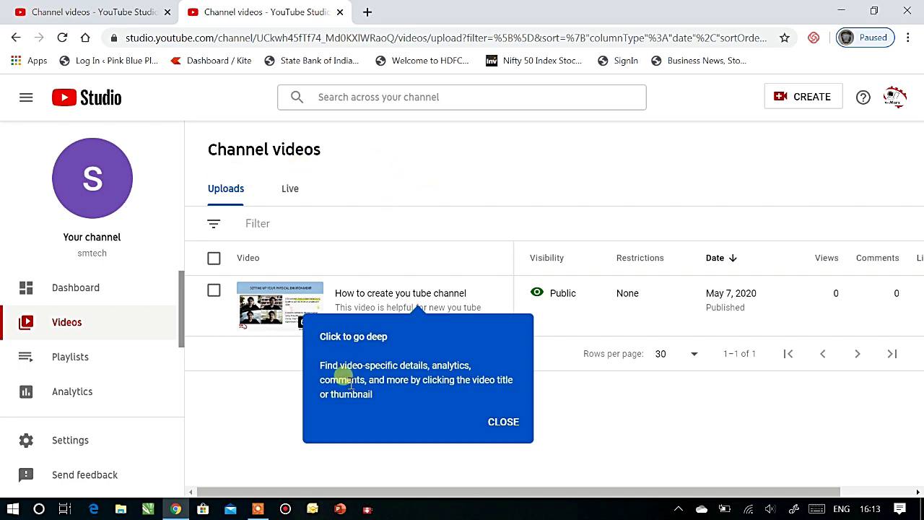
# Step: Close the blue 'Click to go deep' tip over the Channel videos list
pyautogui.click(504, 421)
pyautogui.moveTo(349, 299)
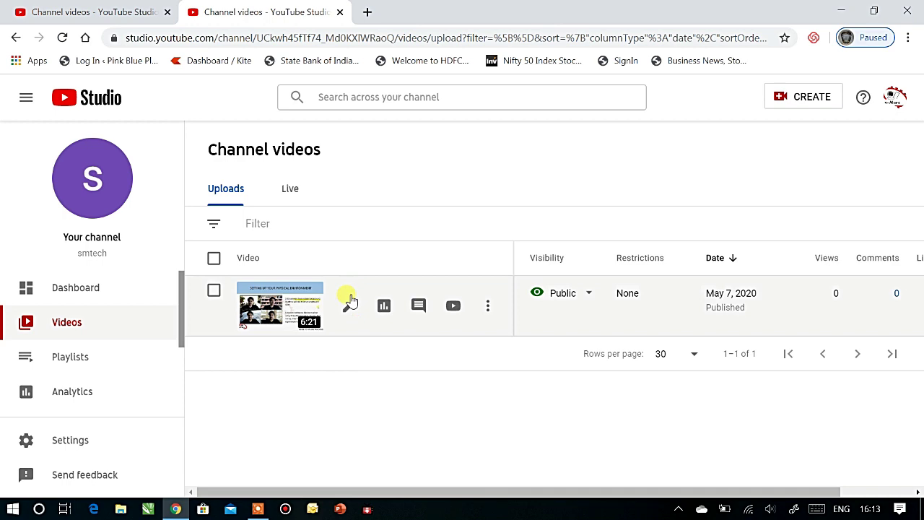